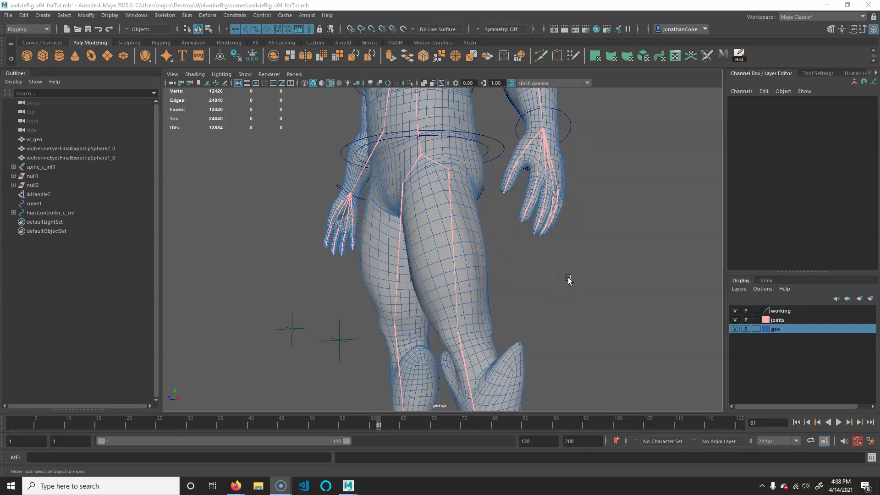
- Raise the left leg controller about 33.7 units in Y to test the knee bend, and undo the move
{"action": "left_click_drag", "start_coordinate": [568, 277], "coordinate": [477, 234], "text": "alt"}
{"action": "middle_click_drag", "start_coordinate": [477, 234], "coordinate": [433, 294], "text": "alt"}
{"action": "left_click", "coordinate": [401, 285]}
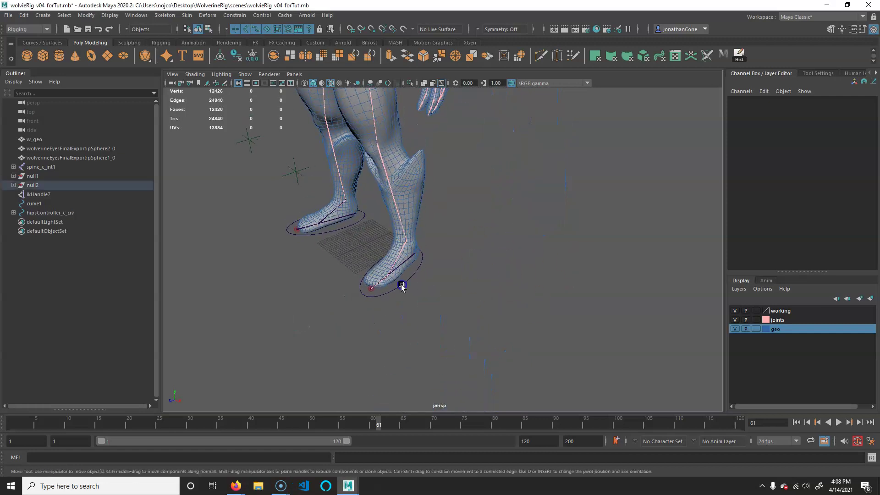
{"action": "left_click_drag", "start_coordinate": [415, 289], "coordinate": [474, 280], "text": "alt"}
{"action": "middle_click_drag", "start_coordinate": [439, 220], "coordinate": [461, 239], "text": "alt"}
{"action": "left_click_drag", "start_coordinate": [465, 241], "coordinate": [440, 131]}
{"action": "left_click_drag", "start_coordinate": [411, 182], "coordinate": [488, 149], "text": "alt"}
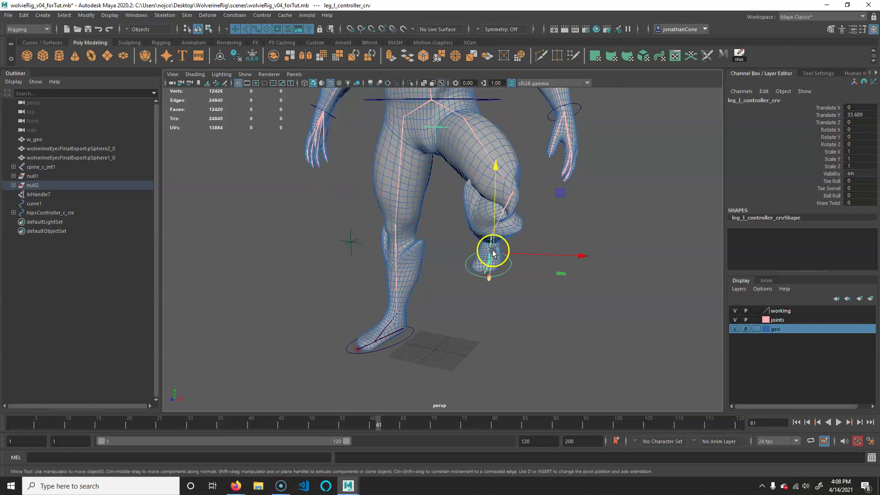
{"action": "mouse_move", "coordinate": [563, 244]}
{"action": "left_mouse_down", "text": "alt"}
{"action": "mouse_move", "coordinate": [543, 239]}
{"action": "mouse_move", "coordinate": [561, 242]}
{"action": "left_mouse_up", "text": "alt"}
{"action": "right_click_drag", "start_coordinate": [486, 243], "coordinate": [510, 250], "text": "alt"}
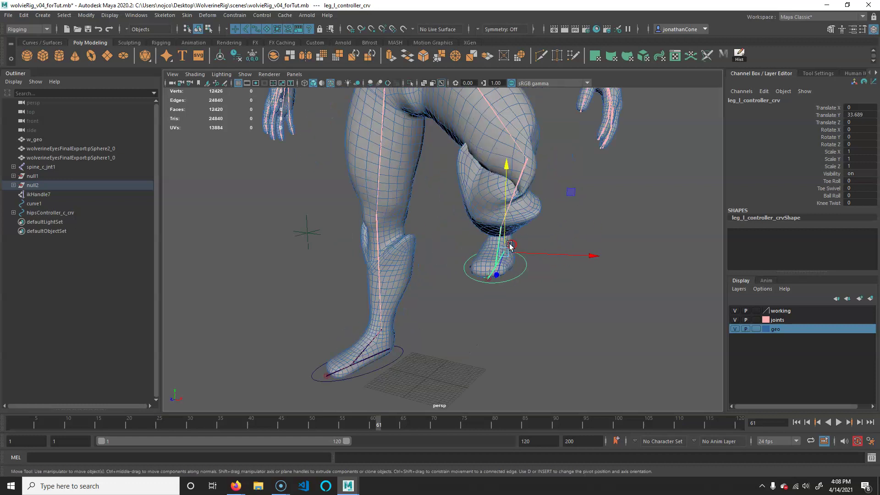
{"action": "middle_click_drag", "start_coordinate": [524, 188], "coordinate": [508, 229], "text": "alt"}
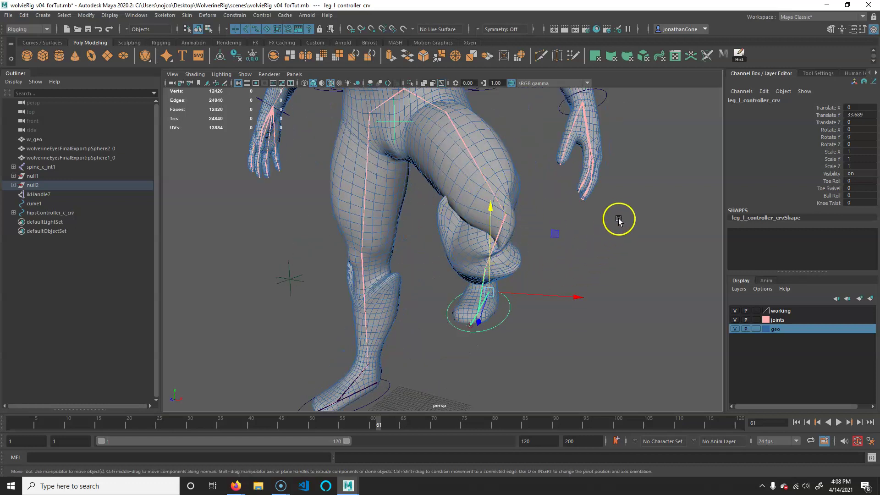
{"action": "left_click_drag", "start_coordinate": [559, 265], "coordinate": [542, 232], "text": "alt"}
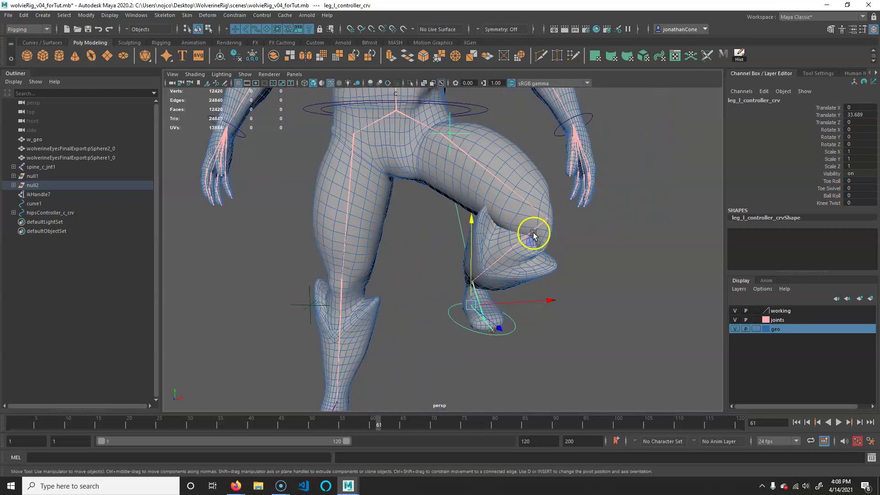
{"action": "key", "text": "ctrl+z"}
- Select the left knee joint leg_l_jnt2 and frame the knee area closely
{"action": "left_click_drag", "start_coordinate": [545, 320], "coordinate": [526, 308], "text": "alt"}
{"action": "right_click_drag", "start_coordinate": [412, 297], "coordinate": [451, 298], "text": "alt"}
{"action": "middle_click_drag", "start_coordinate": [445, 291], "coordinate": [466, 320], "text": "alt"}
{"action": "right_click_drag", "start_coordinate": [467, 320], "coordinate": [419, 305], "text": "alt"}
{"action": "middle_click_drag", "start_coordinate": [419, 304], "coordinate": [432, 311], "text": "alt"}
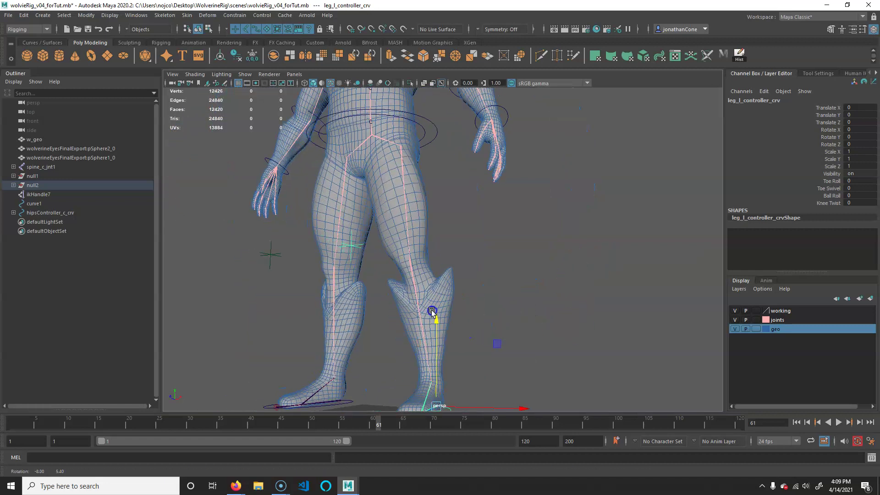
{"action": "left_click", "coordinate": [410, 269]}
{"action": "right_click_drag", "start_coordinate": [430, 320], "coordinate": [448, 307], "text": "alt"}
{"action": "middle_click_drag", "start_coordinate": [448, 306], "coordinate": [451, 267], "text": "alt"}
{"action": "left_click_drag", "start_coordinate": [452, 268], "coordinate": [457, 269], "text": "alt"}
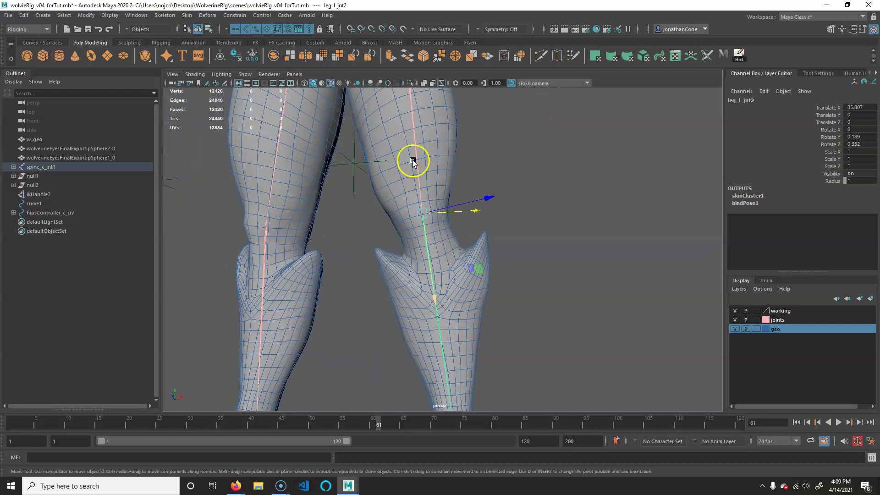
{"action": "right_click_drag", "start_coordinate": [413, 161], "coordinate": [458, 251], "text": "alt"}
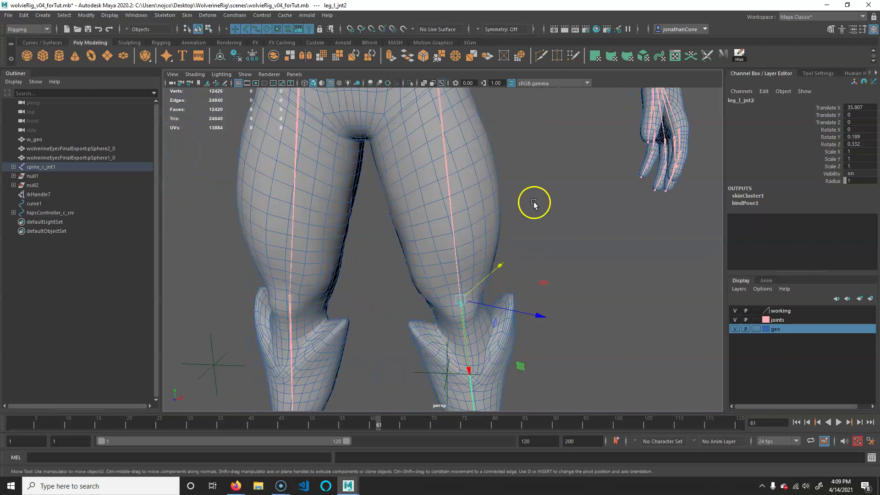
{"action": "middle_click_drag", "start_coordinate": [436, 217], "coordinate": [399, 474], "text": "alt"}
{"action": "middle_click_drag", "start_coordinate": [518, 387], "coordinate": [501, 173], "text": "alt"}
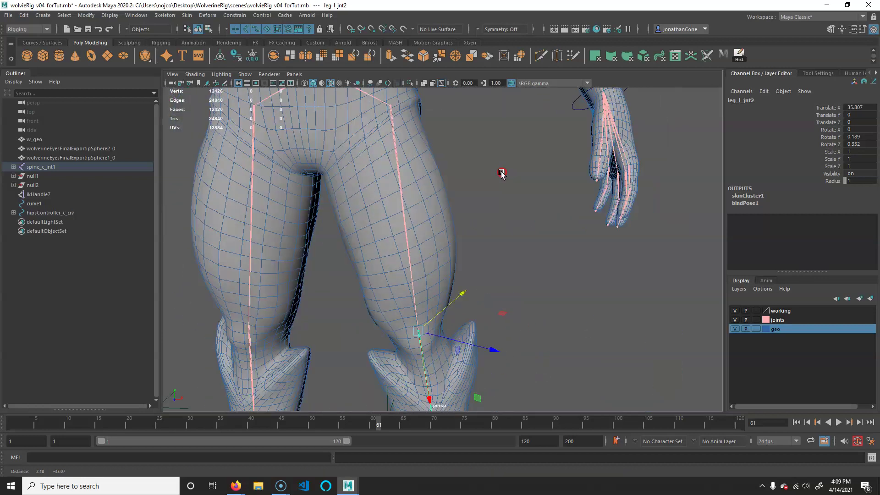
{"action": "middle_click_drag", "start_coordinate": [474, 304], "coordinate": [498, 213], "text": "alt"}
{"action": "right_click_drag", "start_coordinate": [498, 213], "coordinate": [471, 248], "text": "alt"}
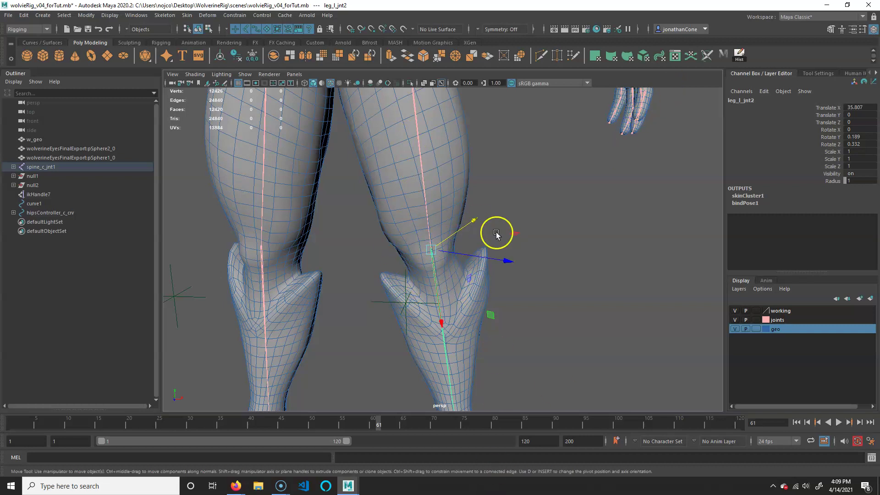
- Examine the left knee joint's rotation axes with the Rotate tool from the front, side and above
{"action": "key", "text": "e"}
{"action": "mouse_move", "coordinate": [489, 328]}
{"action": "left_mouse_down", "text": "alt"}
{"action": "mouse_move", "coordinate": [487, 291]}
{"action": "mouse_move", "coordinate": [540, 353]}
{"action": "mouse_move", "coordinate": [490, 301]}
{"action": "mouse_move", "coordinate": [494, 315]}
{"action": "left_mouse_up", "text": "alt"}
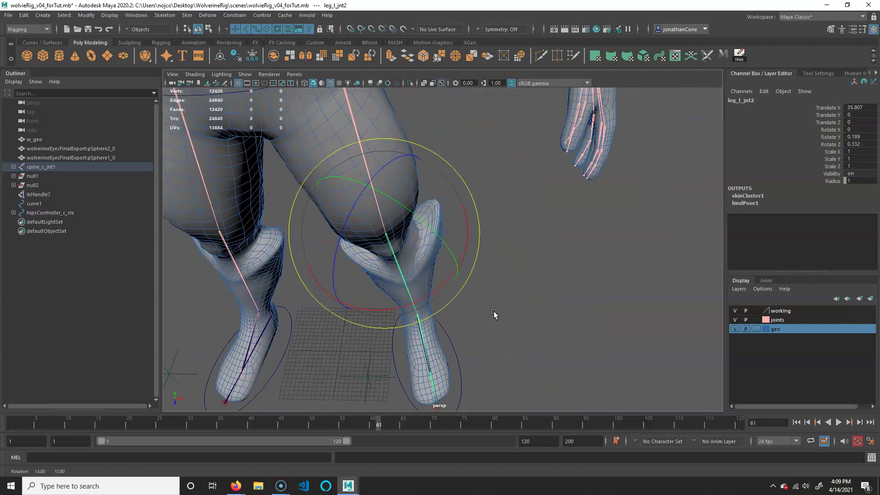
{"action": "left_click_drag", "start_coordinate": [415, 306], "coordinate": [394, 230], "text": "alt"}
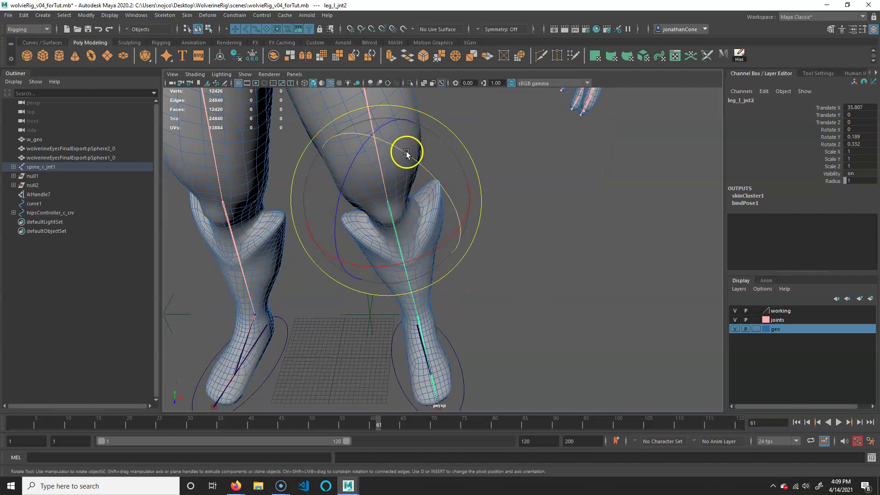
{"action": "left_click_drag", "start_coordinate": [409, 154], "coordinate": [431, 191]}
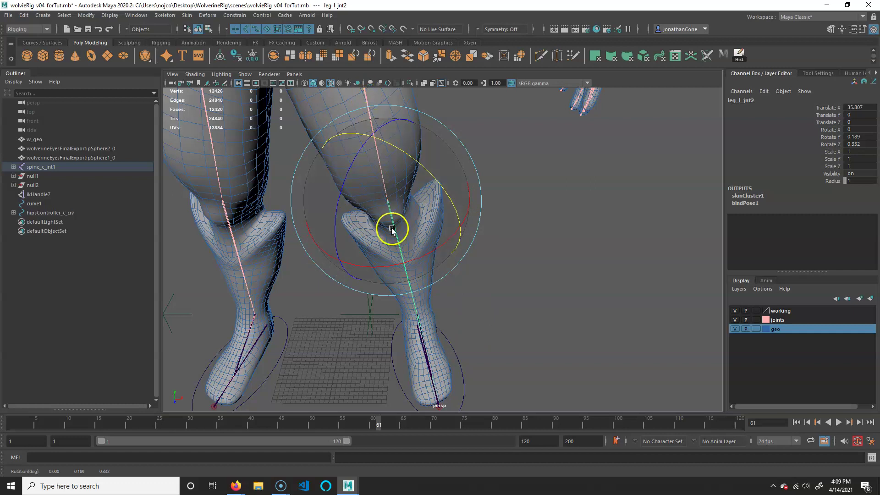
{"action": "left_click_drag", "start_coordinate": [397, 222], "coordinate": [401, 285]}
{"action": "left_click_drag", "start_coordinate": [487, 248], "coordinate": [380, 229], "text": "alt"}
{"action": "left_click_drag", "start_coordinate": [451, 255], "coordinate": [430, 236], "text": "alt"}
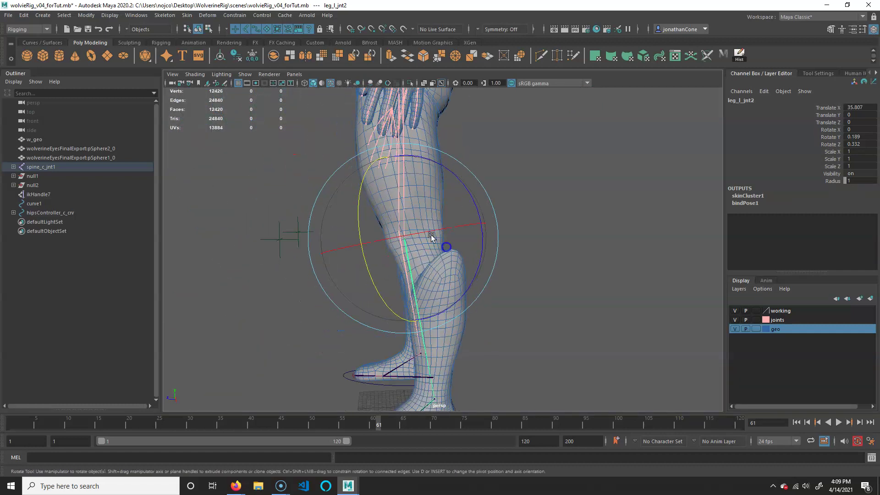
{"action": "left_click_drag", "start_coordinate": [317, 275], "coordinate": [545, 288], "text": "alt"}
{"action": "middle_click_drag", "start_coordinate": [546, 287], "coordinate": [530, 272], "text": "alt"}
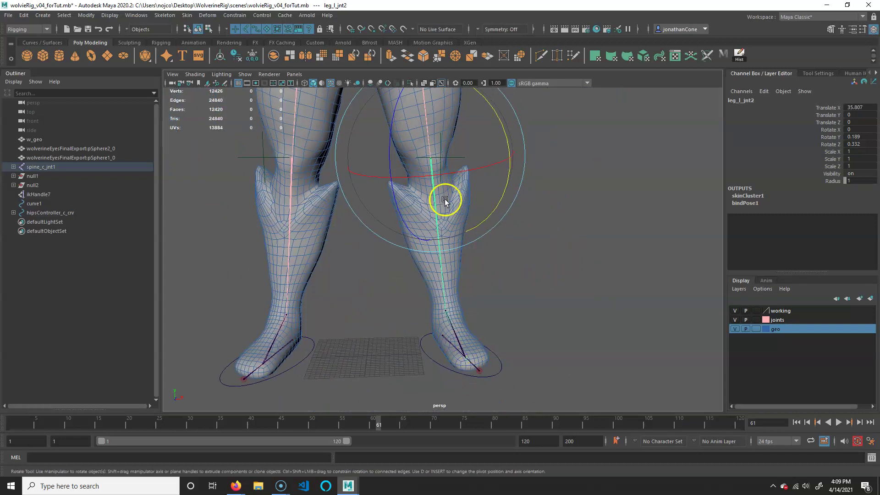
{"action": "middle_click_drag", "start_coordinate": [444, 201], "coordinate": [455, 261], "text": "alt"}
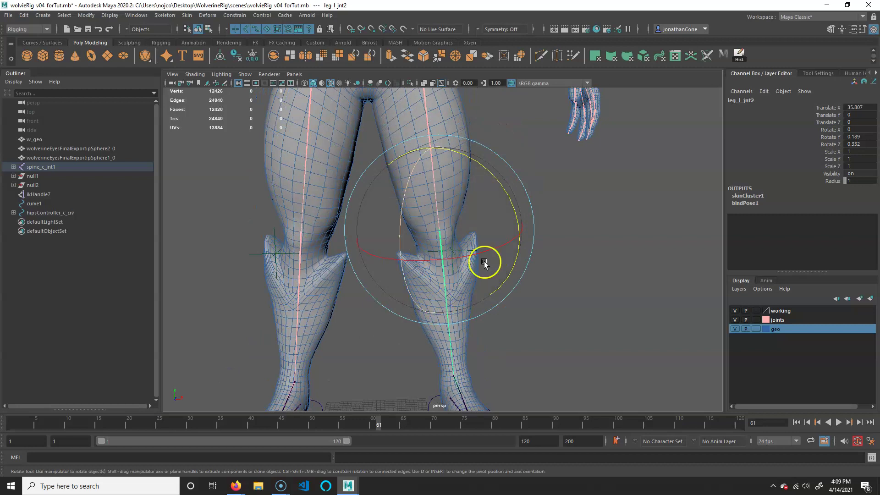
{"action": "left_click_drag", "start_coordinate": [485, 262], "coordinate": [455, 287], "text": "alt"}
{"action": "right_click_drag", "start_coordinate": [455, 287], "coordinate": [457, 263], "text": "alt"}
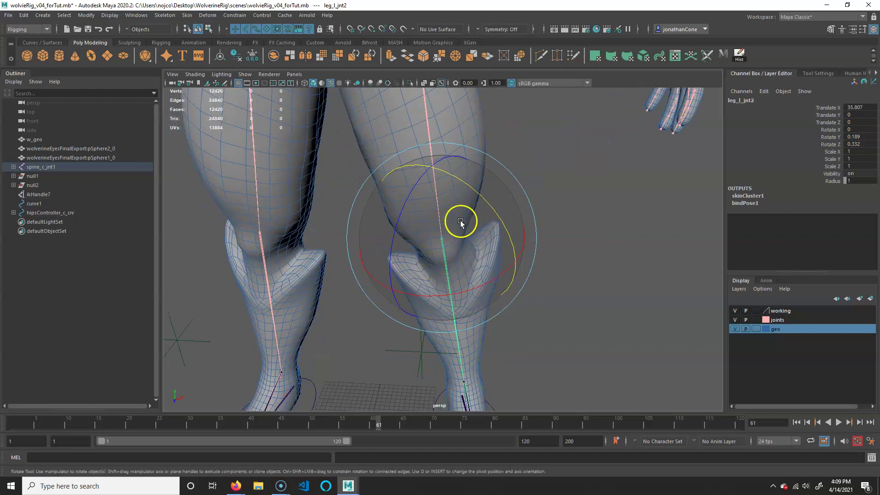
{"action": "key", "text": "w"}
{"action": "left_click_drag", "start_coordinate": [458, 290], "coordinate": [543, 302], "text": "alt"}
{"action": "key", "text": "e"}
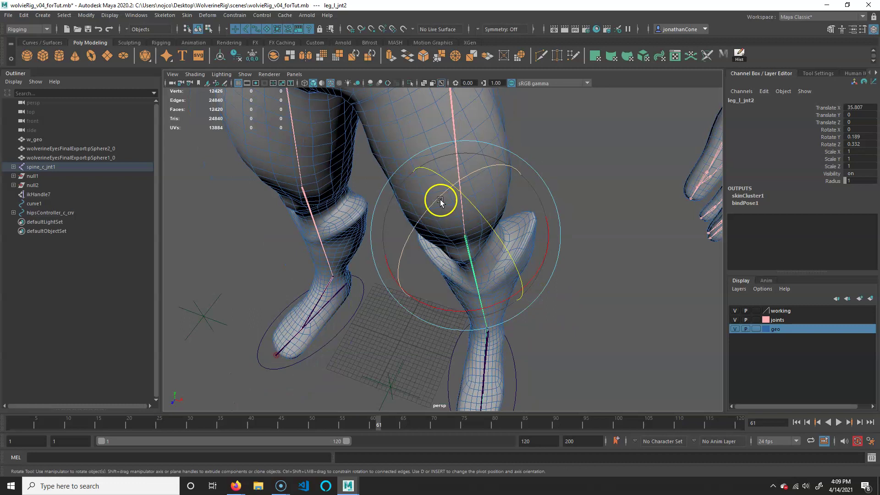
{"action": "left_click_drag", "start_coordinate": [438, 201], "coordinate": [459, 154], "text": "alt"}
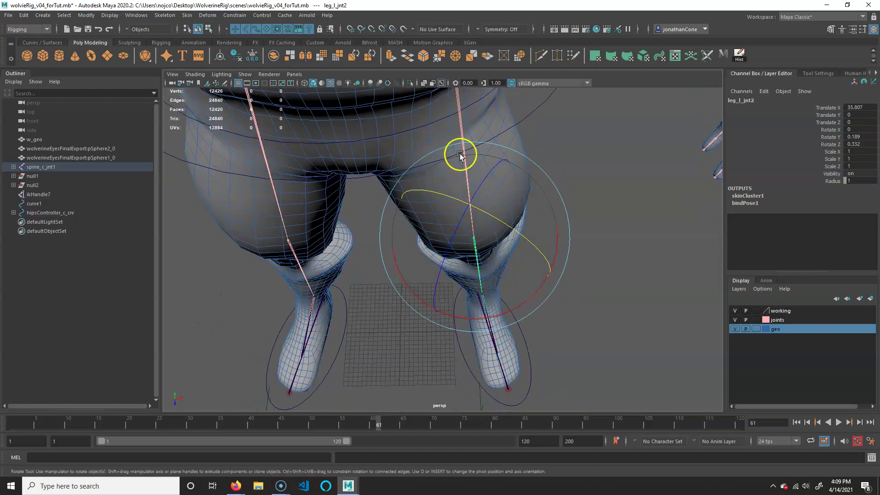
{"action": "right_click_drag", "start_coordinate": [499, 310], "coordinate": [466, 261], "text": "alt"}
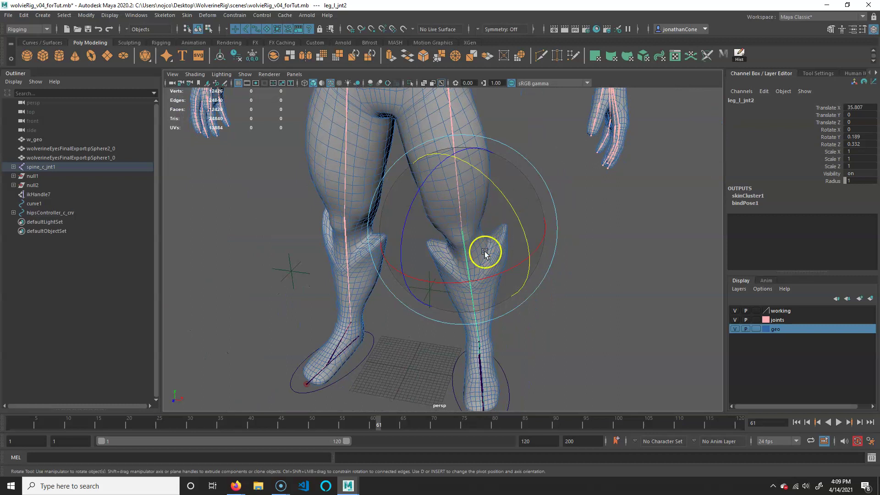
- Add the right knee joint to the selection and show both joints' local rotation axes in component mode
{"action": "key", "text": "q"}
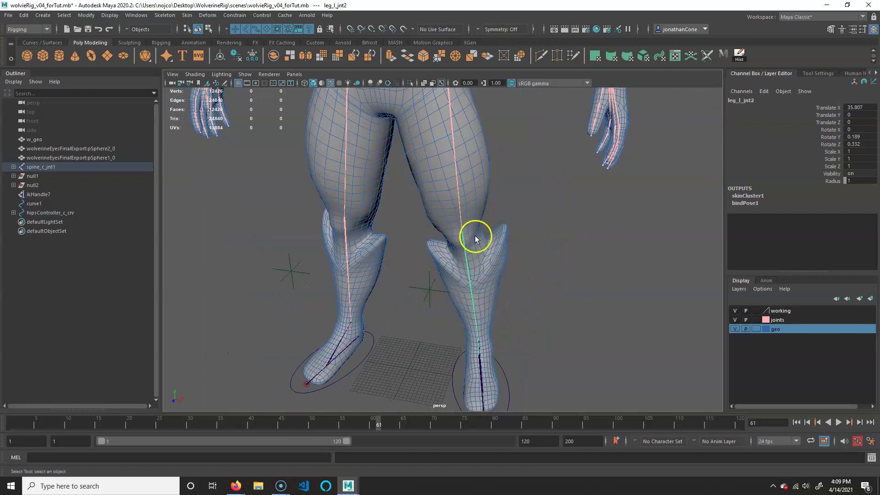
{"action": "left_click", "coordinate": [346, 224], "text": "shift"}
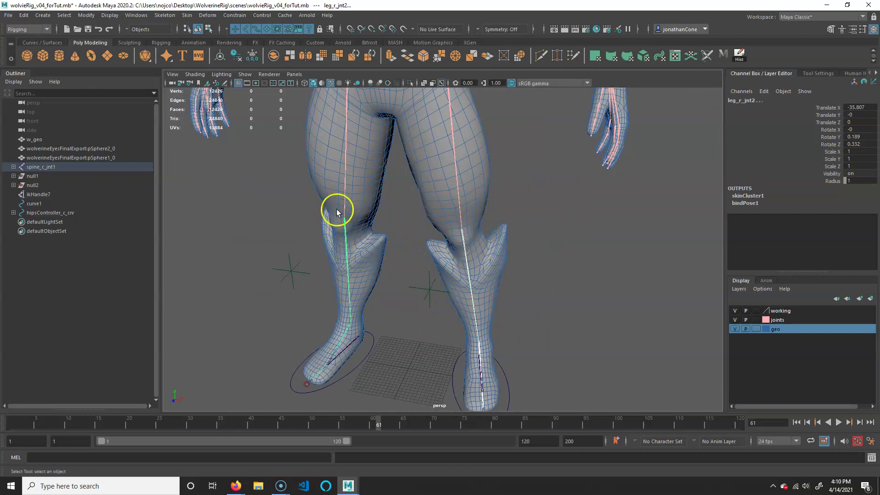
{"action": "left_click", "coordinate": [207, 28]}
{"action": "left_click", "coordinate": [308, 28]}
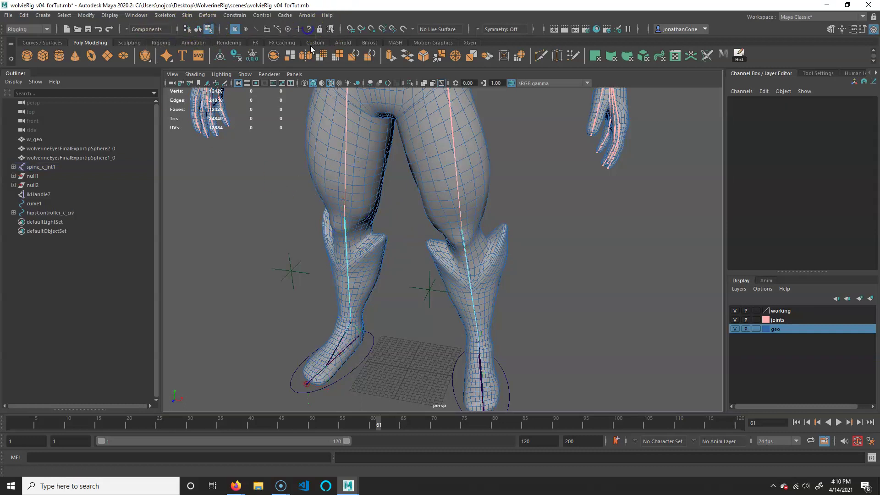
{"action": "left_click", "coordinate": [334, 108]}
{"action": "left_click_drag", "start_coordinate": [504, 226], "coordinate": [515, 233], "text": "alt"}
{"action": "right_click_drag", "start_coordinate": [515, 233], "coordinate": [536, 237], "text": "alt"}
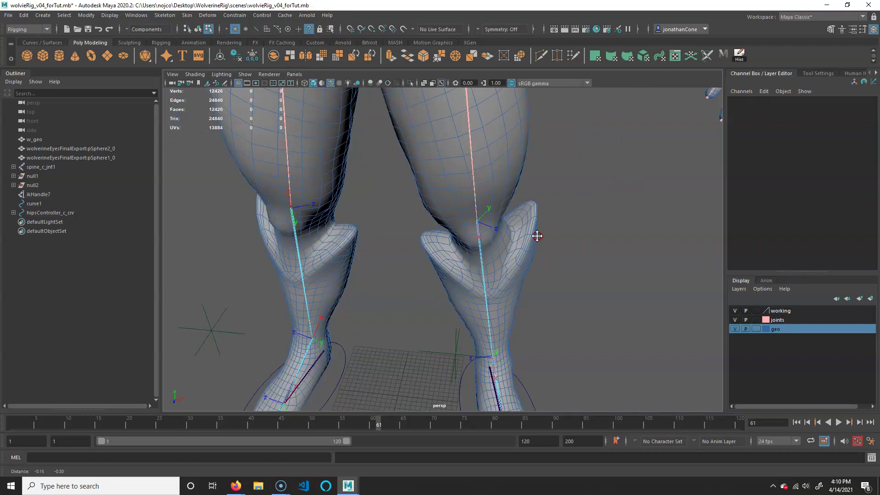
- Rotate the left knee joint's local rotation axis around X until Rotate Y is about -0.061 and Rotate Z about 0.367
{"action": "left_click_drag", "start_coordinate": [536, 237], "coordinate": [501, 231], "text": "alt"}
{"action": "left_click_drag", "start_coordinate": [374, 222], "coordinate": [388, 246], "text": "alt"}
{"action": "left_click", "coordinate": [490, 240]}
{"action": "left_click_drag", "start_coordinate": [501, 276], "coordinate": [492, 246], "text": "alt"}
{"action": "key", "text": "e"}
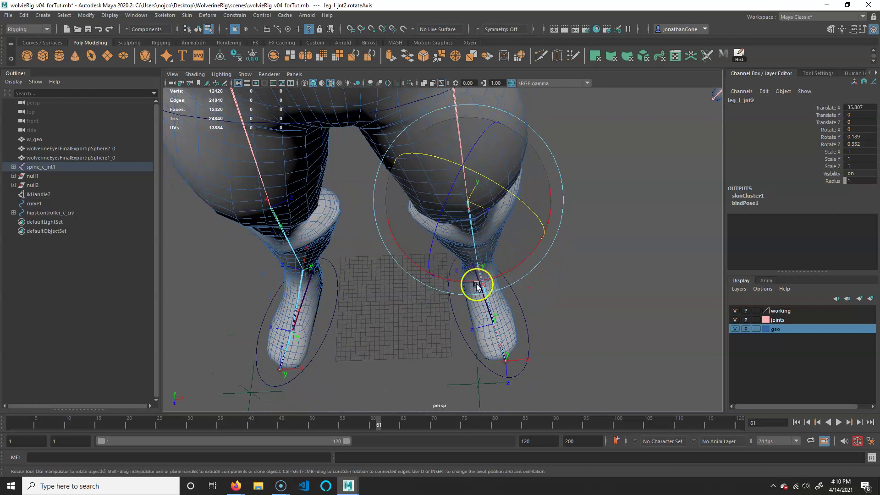
{"action": "left_click_drag", "start_coordinate": [478, 280], "coordinate": [519, 268]}
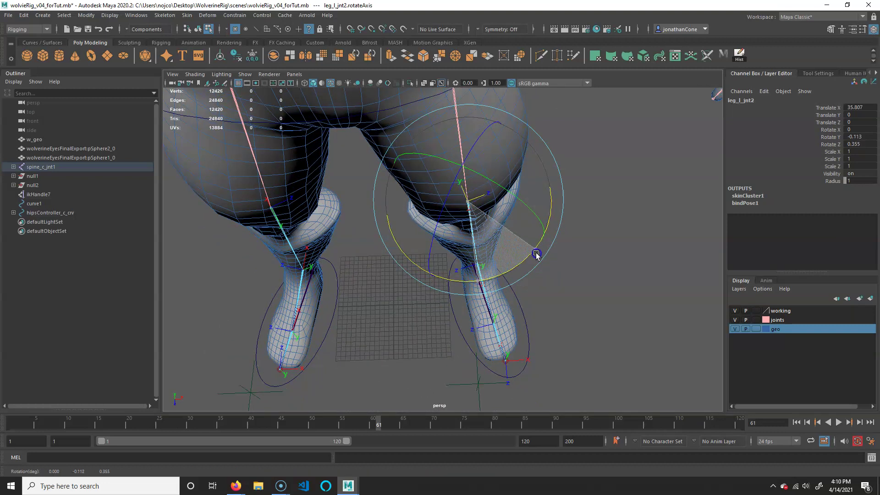
{"action": "left_click_drag", "start_coordinate": [536, 255], "coordinate": [486, 217]}
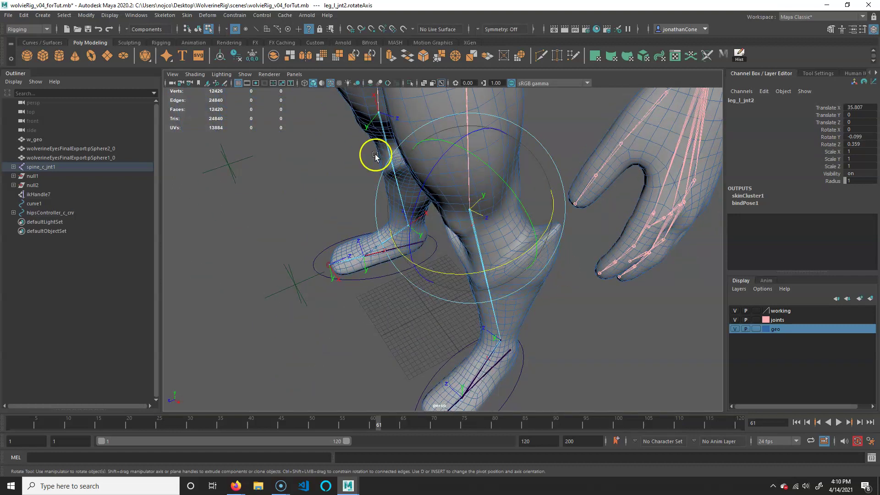
{"action": "left_click_drag", "start_coordinate": [479, 220], "coordinate": [506, 190], "text": "alt"}
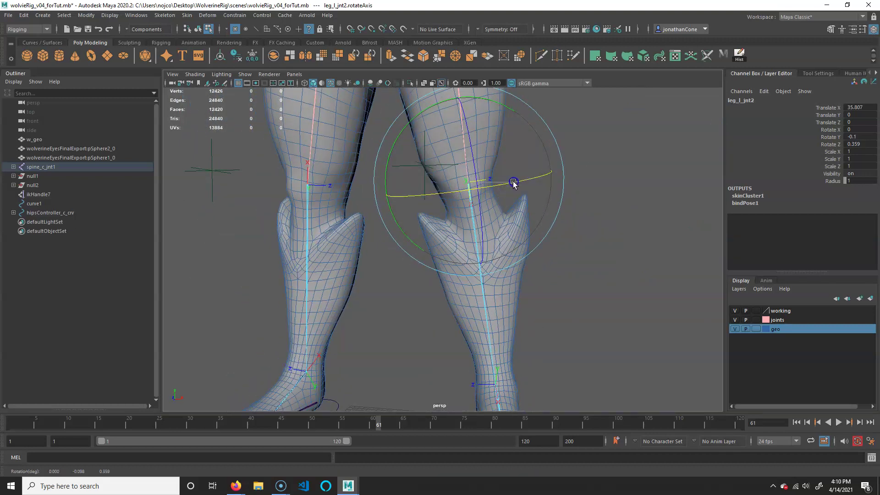
{"action": "left_click_drag", "start_coordinate": [538, 226], "coordinate": [477, 214], "text": "alt"}
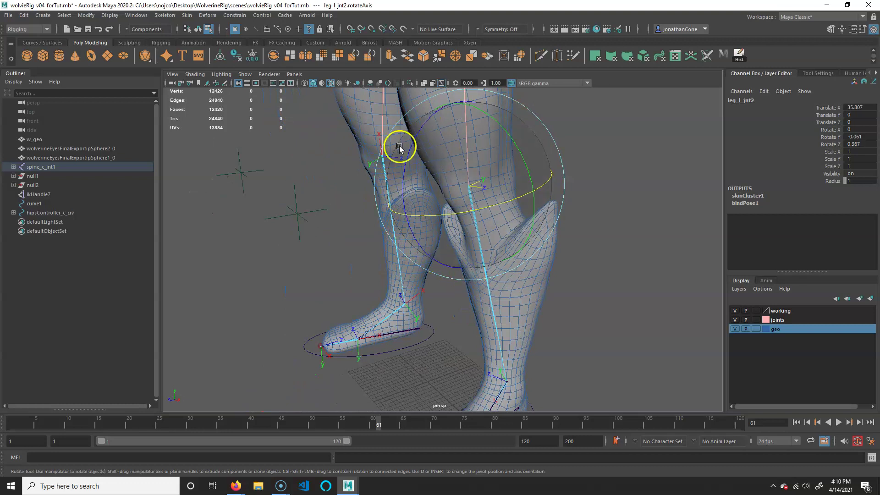
- Rotate the right knee joint's local rotation axis around X until Rotate Y is about -0.063 and Rotate Z about 0.371
{"action": "left_click_drag", "start_coordinate": [450, 271], "coordinate": [503, 110], "text": "alt"}
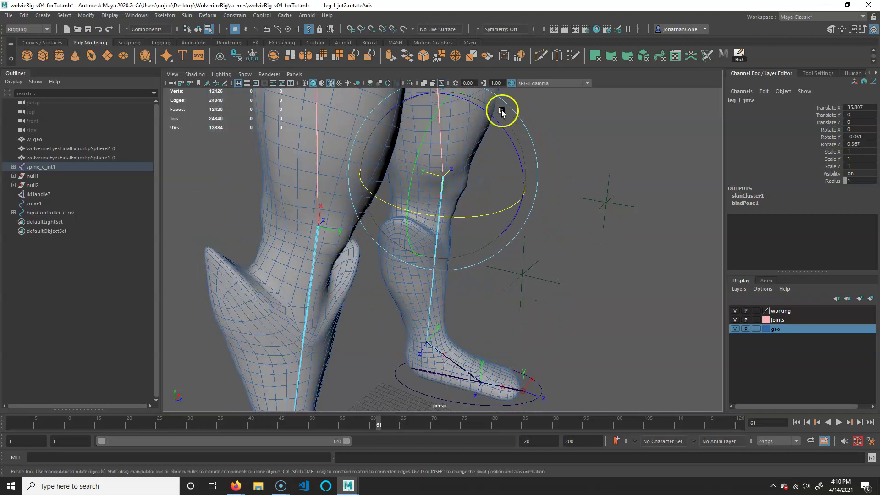
{"action": "left_click_drag", "start_coordinate": [440, 235], "coordinate": [307, 320], "text": "alt"}
{"action": "left_click", "coordinate": [379, 260]}
{"action": "left_click_drag", "start_coordinate": [341, 262], "coordinate": [400, 270], "text": "alt"}
{"action": "left_click_drag", "start_coordinate": [541, 306], "coordinate": [444, 301], "text": "alt"}
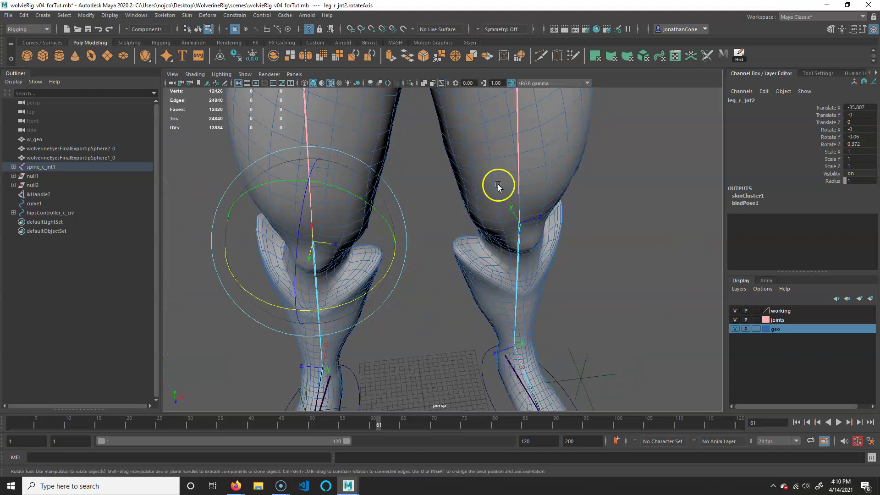
{"action": "left_click_drag", "start_coordinate": [499, 187], "coordinate": [398, 253], "text": "alt"}
{"action": "left_click_drag", "start_coordinate": [385, 287], "coordinate": [351, 291]}
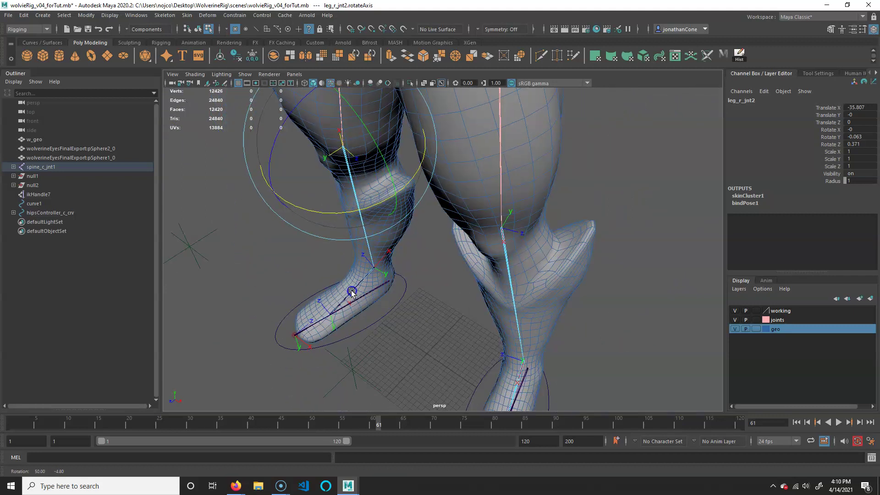
{"action": "left_click_drag", "start_coordinate": [355, 197], "coordinate": [362, 263], "text": "alt"}
- Return to object selection mode, clear the joint selection and select the left leg controller
{"action": "left_click", "coordinate": [197, 29]}
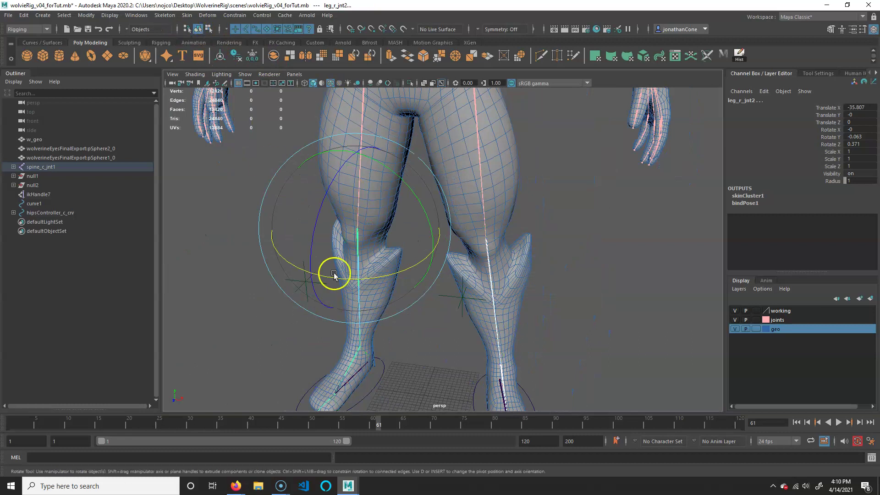
{"action": "left_click_drag", "start_coordinate": [375, 293], "coordinate": [555, 318], "text": "alt"}
{"action": "left_click", "coordinate": [607, 240]}
{"action": "scroll", "coordinate": [468, 294], "scroll_direction": "down", "scroll_amount": 5}
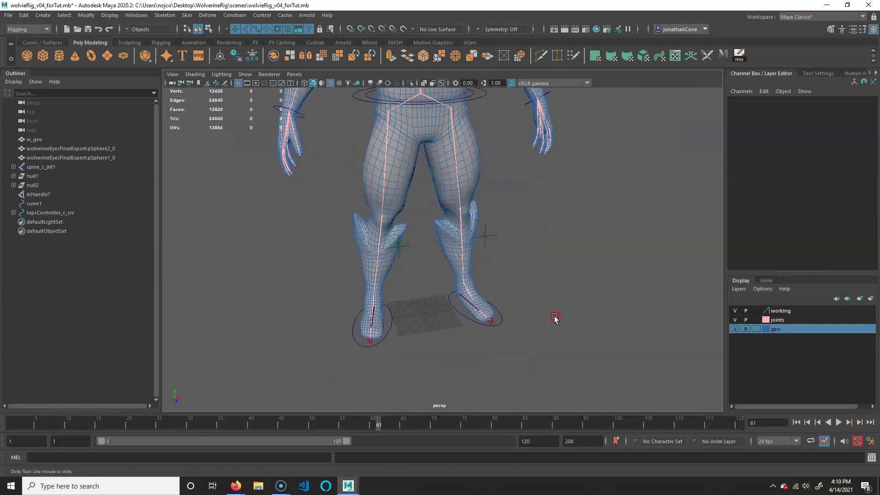
{"action": "left_click", "coordinate": [530, 326]}
{"action": "right_click_drag", "start_coordinate": [530, 326], "coordinate": [447, 275], "text": "alt"}
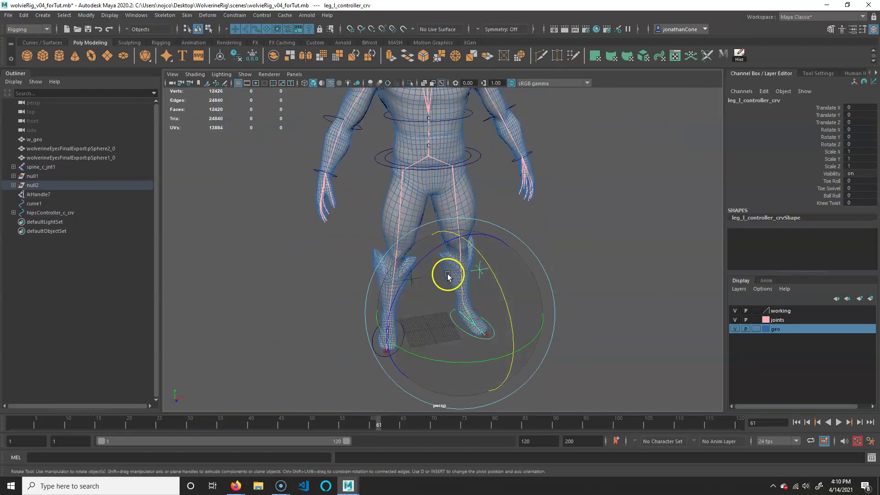
- Raise the left leg controller about 30 units in Y to test the knee bend, and undo the move
{"action": "key", "text": "w"}
{"action": "scroll", "coordinate": [474, 241], "scroll_direction": "up", "scroll_amount": 2}
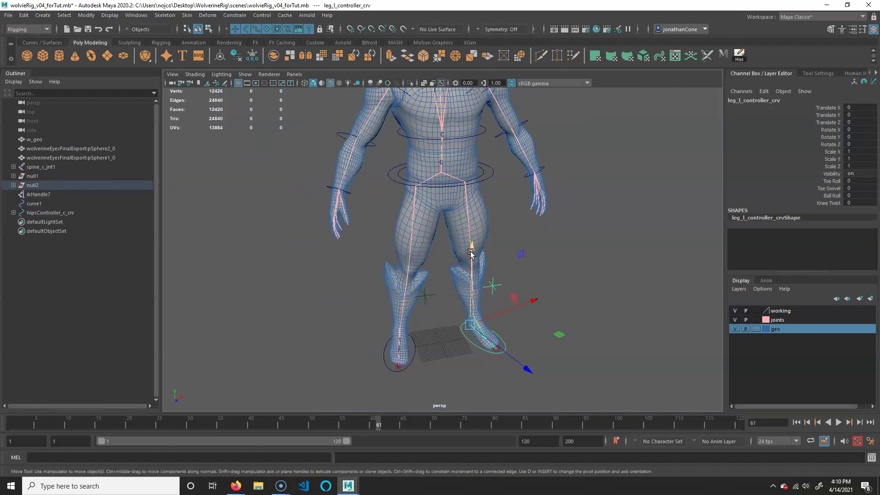
{"action": "left_click_drag", "start_coordinate": [473, 248], "coordinate": [506, 236]}
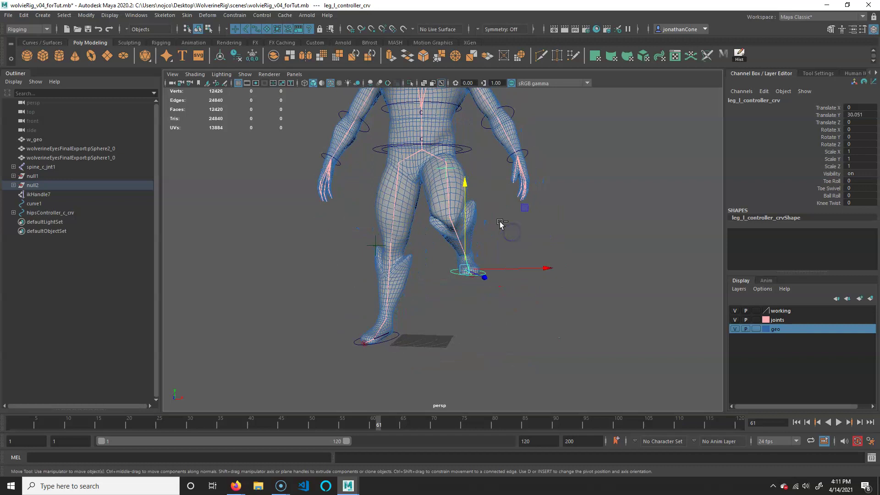
{"action": "key", "text": "ctrl+z"}
- Select the left elbow's FK controller, rotate it about -61° around X to test the elbow bend, and undo the rotation
{"action": "left_click_drag", "start_coordinate": [527, 347], "coordinate": [453, 333], "text": "alt"}
{"action": "right_click_drag", "start_coordinate": [404, 302], "coordinate": [446, 309], "text": "alt"}
{"action": "middle_click_drag", "start_coordinate": [441, 376], "coordinate": [475, 298], "text": "alt"}
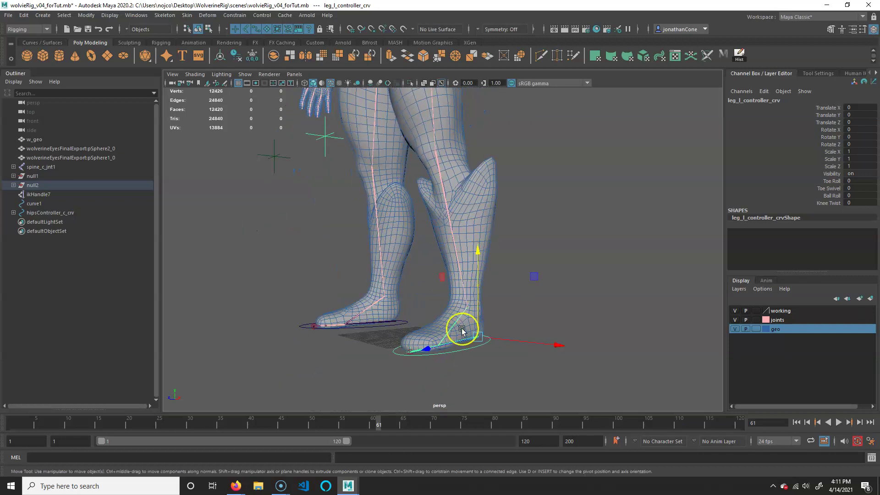
{"action": "left_click_drag", "start_coordinate": [407, 331], "coordinate": [440, 341], "text": "alt"}
{"action": "middle_click_drag", "start_coordinate": [445, 161], "coordinate": [444, 257], "text": "alt"}
{"action": "middle_click_drag", "start_coordinate": [439, 113], "coordinate": [450, 225], "text": "alt"}
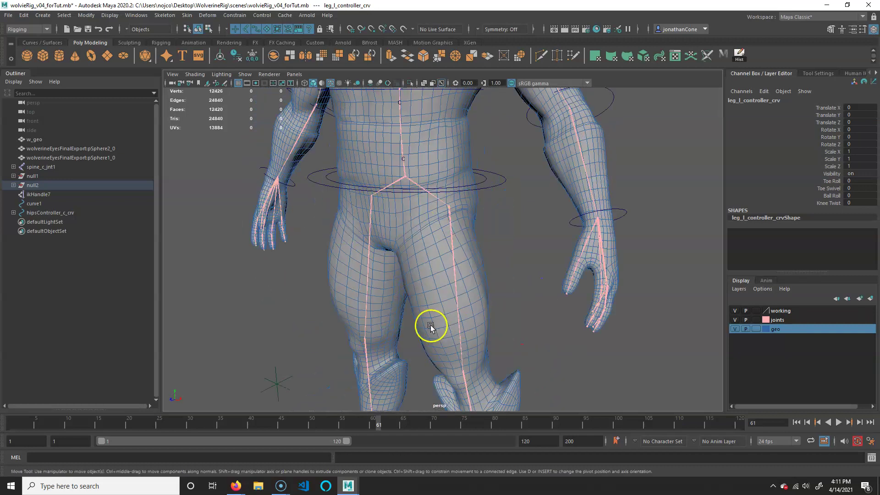
{"action": "middle_click_drag", "start_coordinate": [494, 313], "coordinate": [464, 316], "text": "alt"}
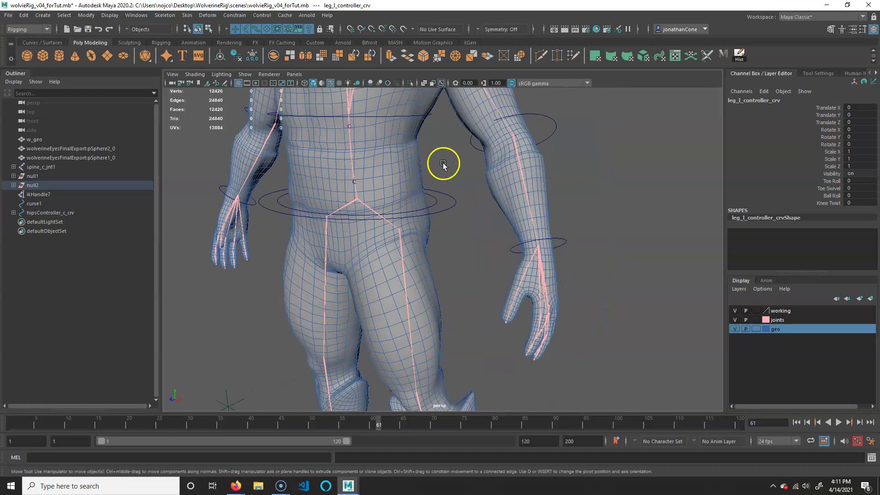
{"action": "middle_click_drag", "start_coordinate": [443, 164], "coordinate": [468, 233], "text": "alt"}
{"action": "left_click", "coordinate": [551, 218]}
{"action": "key", "text": "e"}
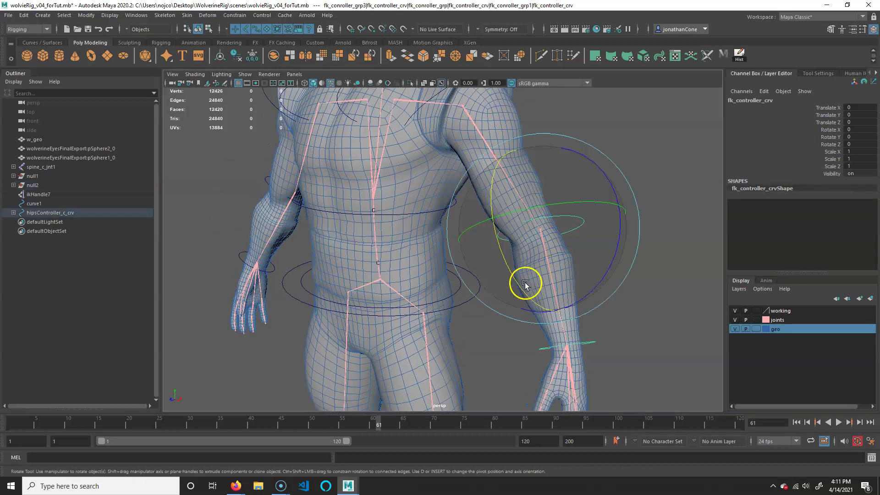
{"action": "left_click_drag", "start_coordinate": [520, 271], "coordinate": [550, 167]}
{"action": "key", "text": "ctrl+z"}
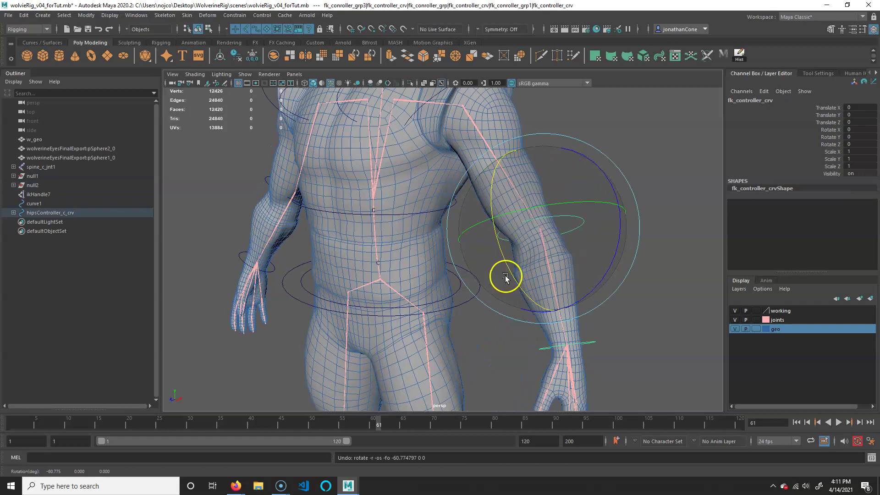
- Examine the left hand's finger joints from the side and from the front
{"action": "mouse_move", "coordinate": [436, 157]}
{"action": "middle_mouse_down", "text": "alt"}
{"action": "mouse_move", "coordinate": [422, 262]}
{"action": "mouse_move", "coordinate": [443, 238]}
{"action": "mouse_move", "coordinate": [451, 155]}
{"action": "middle_mouse_up", "text": "alt"}
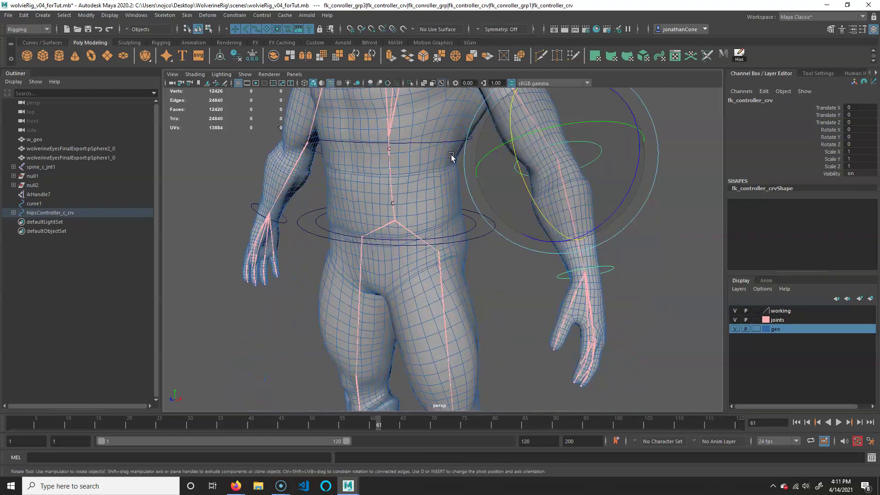
{"action": "middle_click_drag", "start_coordinate": [476, 302], "coordinate": [398, 152], "text": "alt"}
{"action": "middle_click_drag", "start_coordinate": [477, 124], "coordinate": [400, 262], "text": "alt"}
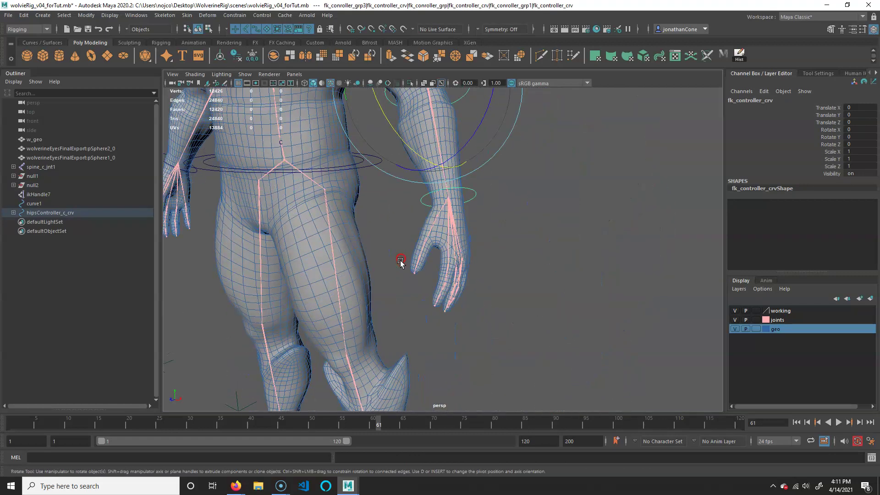
{"action": "right_click_drag", "start_coordinate": [401, 263], "coordinate": [499, 300], "text": "alt"}
{"action": "left_click_drag", "start_coordinate": [568, 300], "coordinate": [510, 293], "text": "alt"}
{"action": "middle_click_drag", "start_coordinate": [472, 308], "coordinate": [419, 274], "text": "alt"}
{"action": "left_click_drag", "start_coordinate": [345, 265], "coordinate": [389, 281], "text": "alt"}
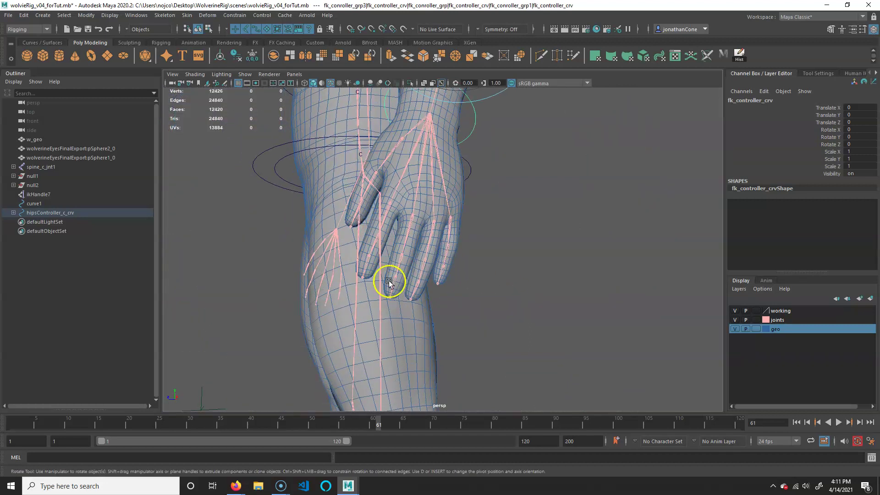
{"action": "right_click_drag", "start_coordinate": [389, 281], "coordinate": [426, 275], "text": "alt"}
{"action": "middle_click_drag", "start_coordinate": [402, 166], "coordinate": [484, 238], "text": "alt"}
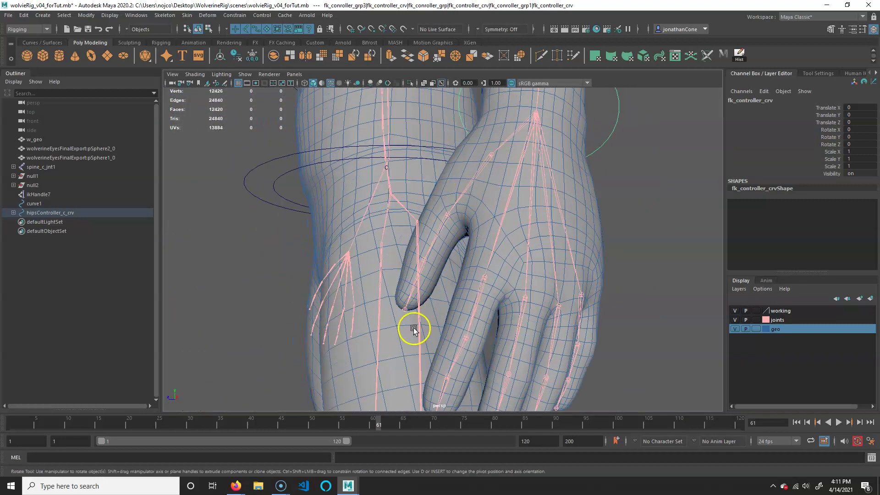
{"action": "left_click_drag", "start_coordinate": [414, 328], "coordinate": [431, 308], "text": "alt"}
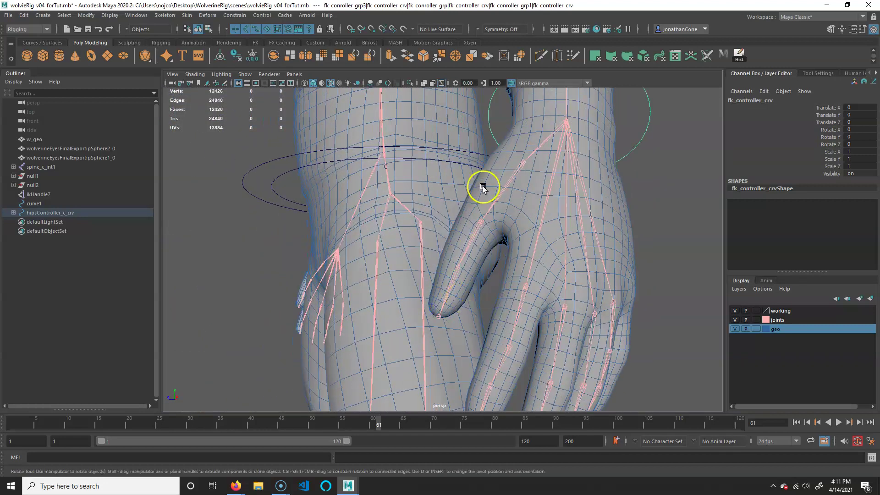
{"action": "middle_click_drag", "start_coordinate": [543, 350], "coordinate": [542, 279], "text": "alt"}
{"action": "left_click_drag", "start_coordinate": [543, 270], "coordinate": [648, 261], "text": "alt"}
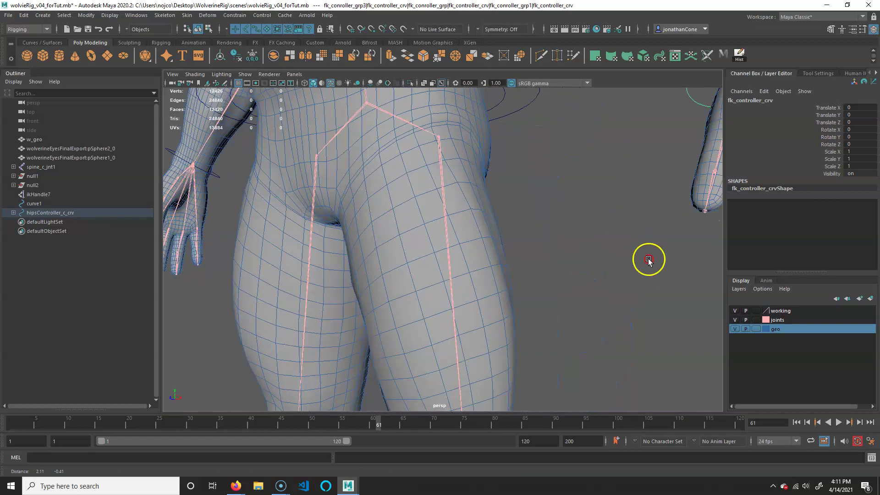
{"action": "middle_click_drag", "start_coordinate": [647, 261], "coordinate": [520, 310], "text": "alt"}
{"action": "middle_click_drag", "start_coordinate": [605, 297], "coordinate": [585, 252], "text": "alt"}
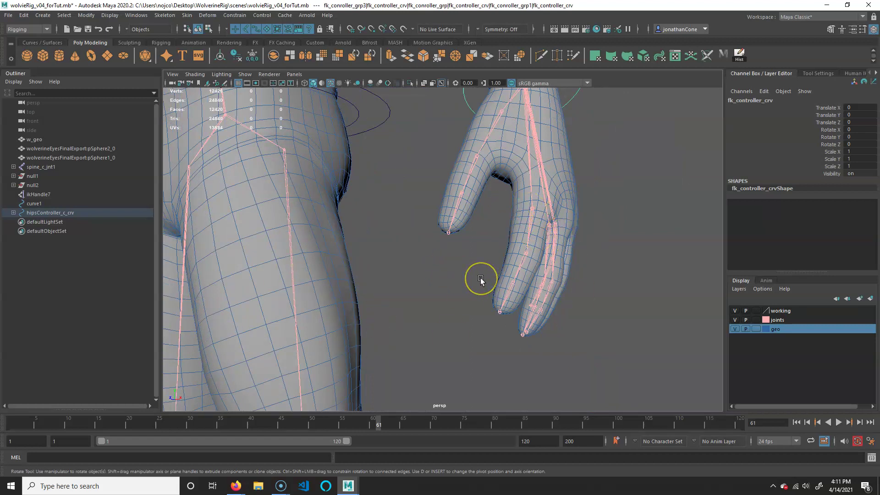
- Select the left index finger's base joint, rotate it about -40° around Y as a test, and undo the rotation
{"action": "left_click", "coordinate": [530, 229]}
{"action": "left_click_drag", "start_coordinate": [530, 229], "coordinate": [493, 236], "text": "alt"}
{"action": "middle_click_drag", "start_coordinate": [493, 236], "coordinate": [593, 237], "text": "alt"}
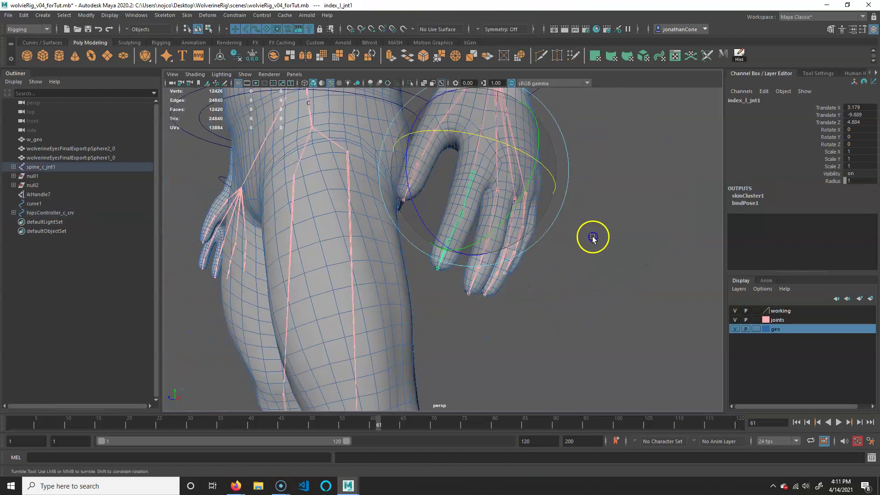
{"action": "left_click_drag", "start_coordinate": [593, 237], "coordinate": [609, 285], "text": "alt"}
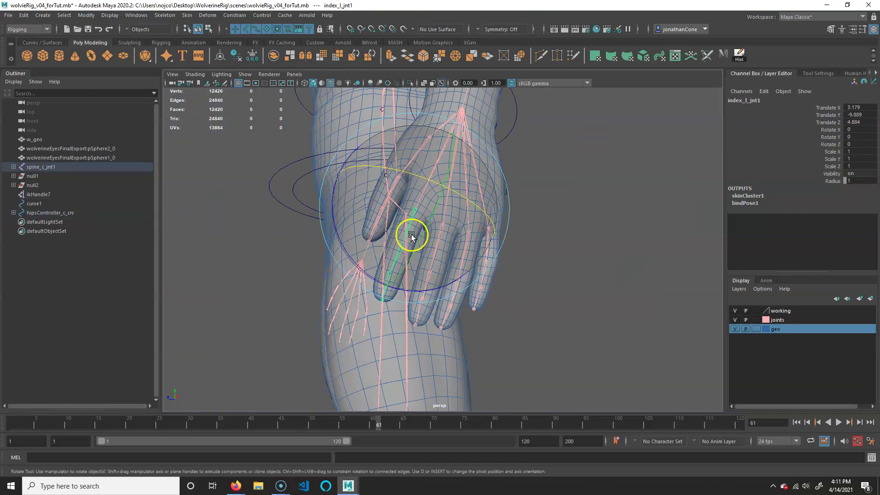
{"action": "left_click_drag", "start_coordinate": [432, 215], "coordinate": [419, 259]}
{"action": "key", "text": "ctrl+z"}
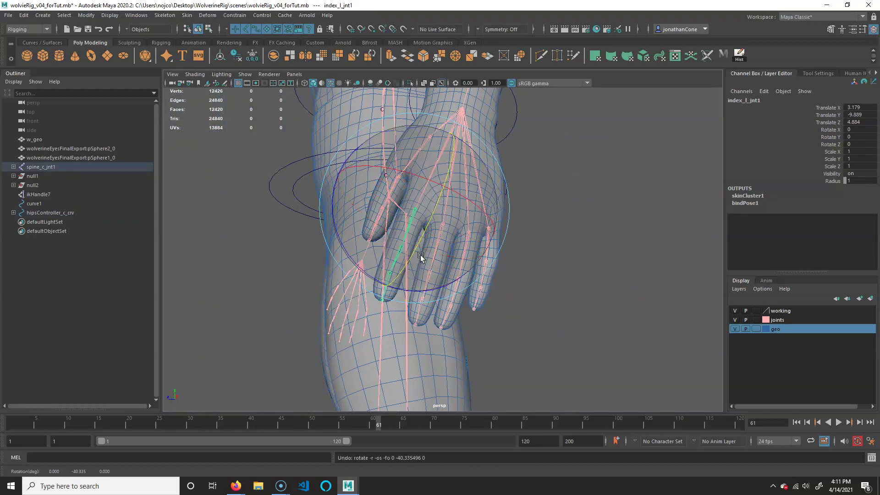
- Test the left index finger's second joint with rotations of about -68° in Y and 85° in Z, undoing each one
{"action": "left_click", "coordinate": [421, 255]}
{"action": "left_click", "coordinate": [356, 244]}
{"action": "left_click_drag", "start_coordinate": [357, 240], "coordinate": [373, 316], "text": "alt"}
{"action": "key", "text": "ctrl+z"}
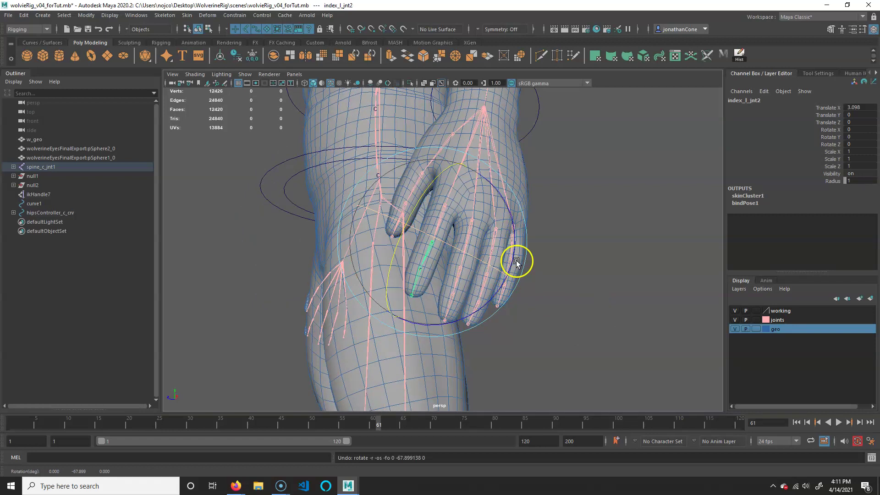
{"action": "left_click_drag", "start_coordinate": [514, 249], "coordinate": [428, 350]}
{"action": "key", "text": "ctrl+z"}
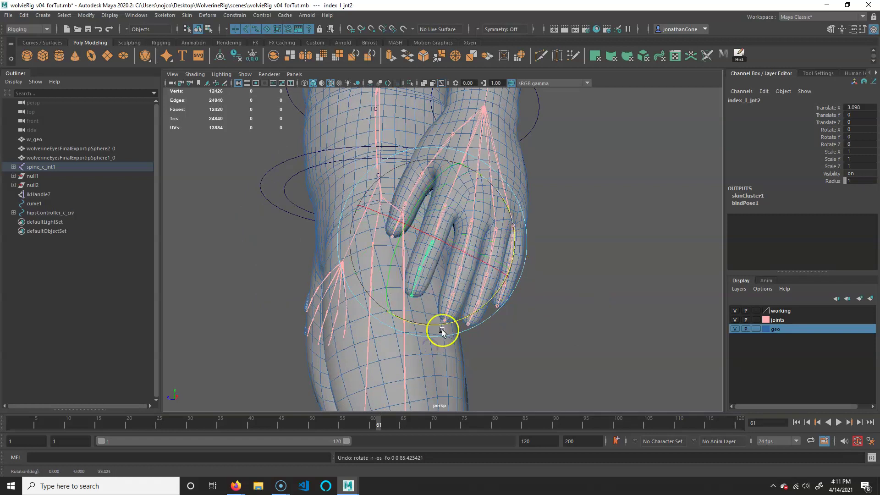
- Test the left index finger's third joint with rotations of about 40° in Z and 54° in Y, undoing each one
{"action": "key", "text": "Down"}
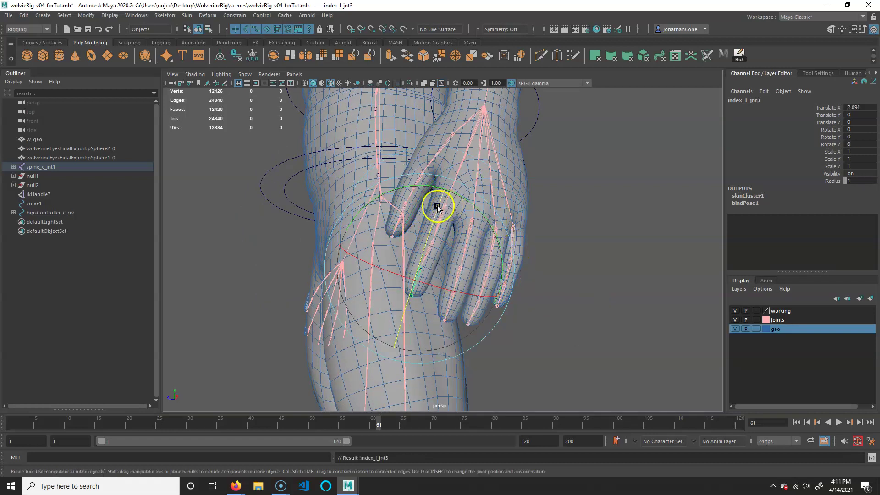
{"action": "left_click_drag", "start_coordinate": [436, 216], "coordinate": [419, 280]}
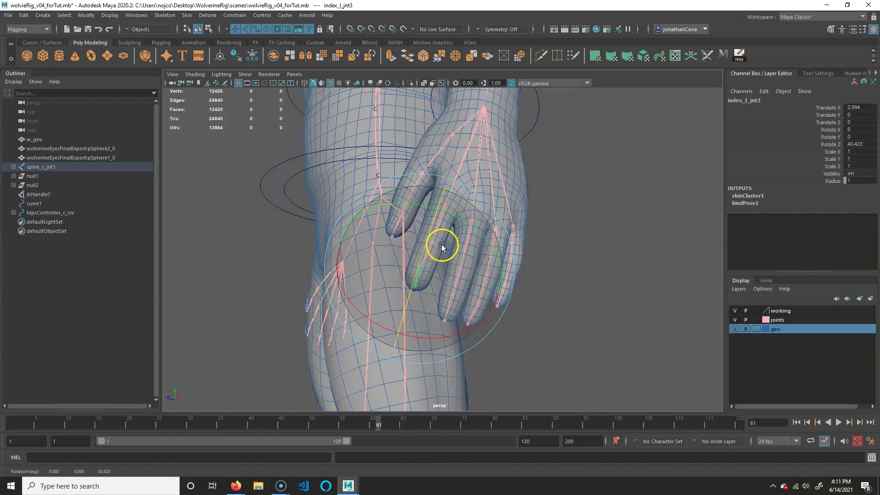
{"action": "key", "text": "ctrl+z"}
{"action": "left_click_drag", "start_coordinate": [480, 209], "coordinate": [512, 282]}
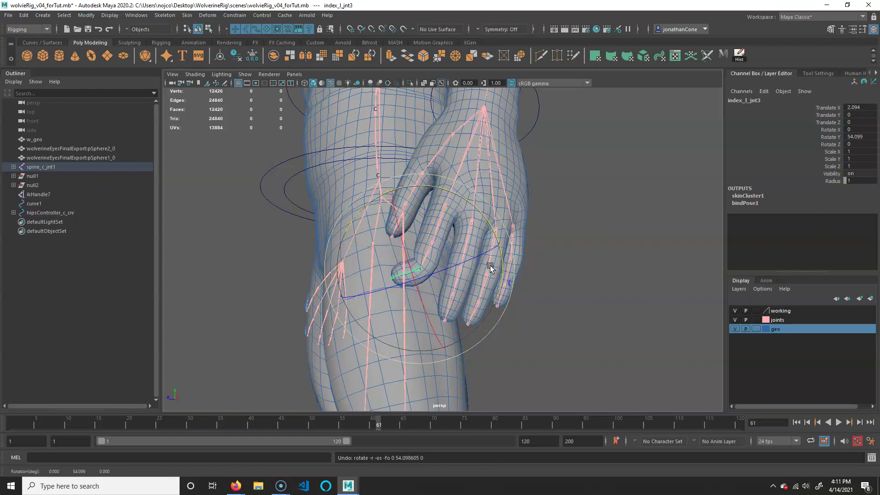
{"action": "key", "text": "ctrl+z"}
- Step through the left index finger's joint chain to compare the rotation axes, and clear the selection
{"action": "key", "text": "Up"}
{"action": "key", "text": "Up"}
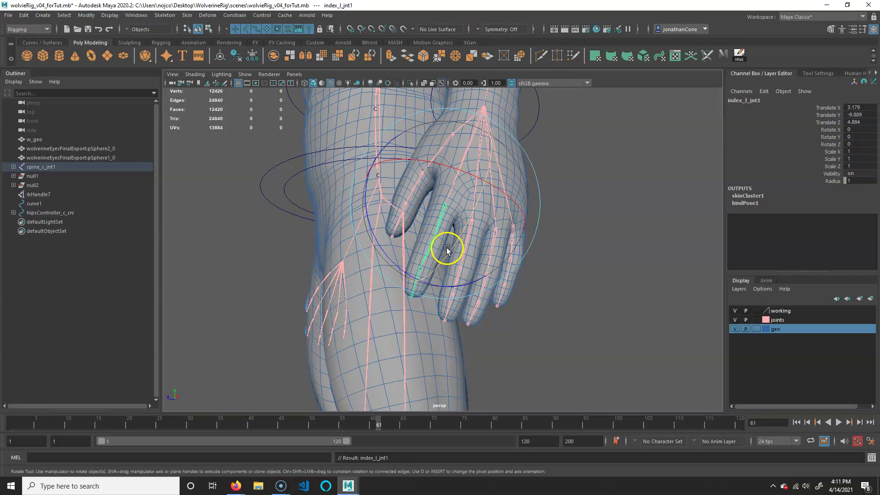
{"action": "key", "text": "Down"}
{"action": "left_click", "coordinate": [614, 218]}
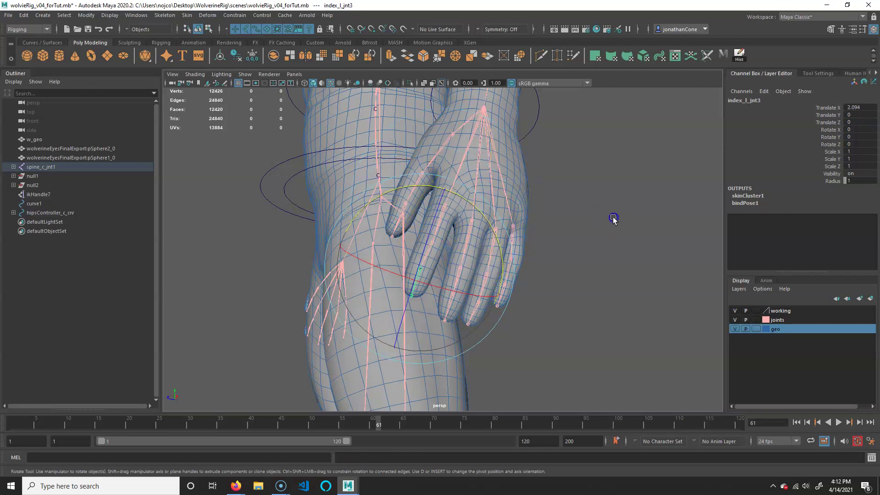
- Step down the left middle finger's joints from the base to check their rotation axes, and clear the selection
{"action": "left_click", "coordinate": [470, 231]}
{"action": "left_click_drag", "start_coordinate": [500, 262], "coordinate": [474, 201], "text": "alt"}
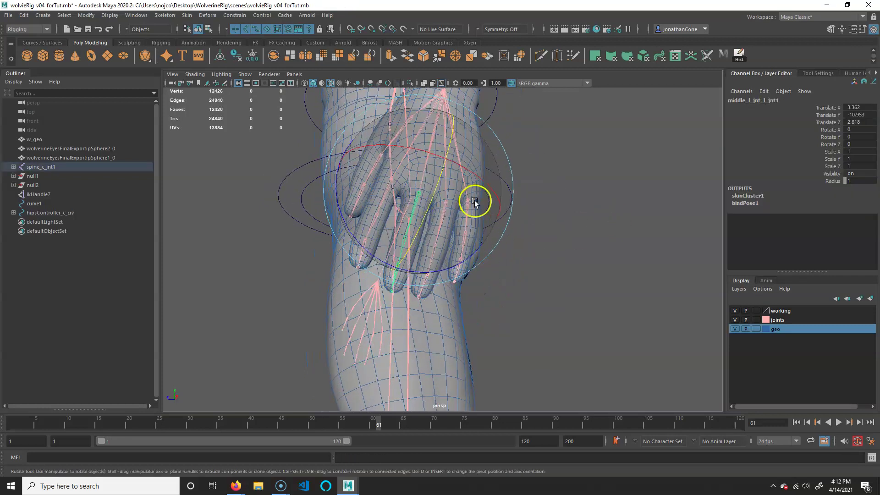
{"action": "key", "text": "Down"}
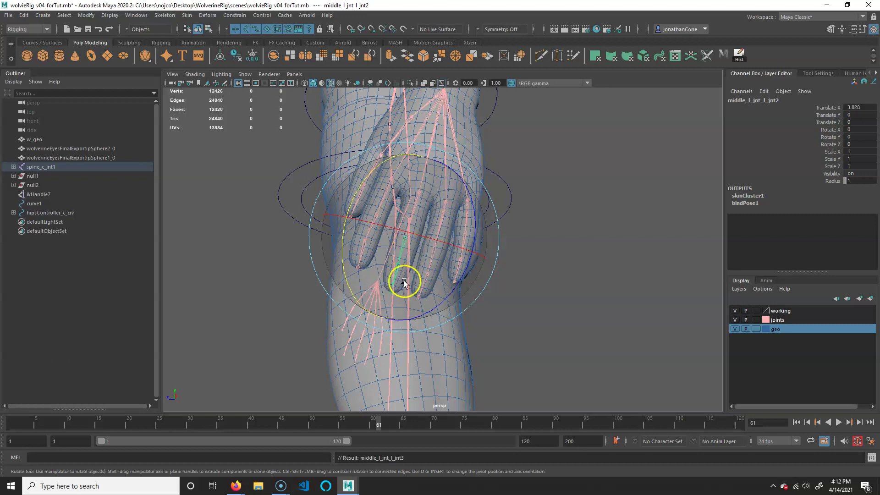
{"action": "left_click", "coordinate": [504, 250]}
- Step down the left ring finger's three joints from the base to check their rotation axes, and clear the selection
{"action": "left_click", "coordinate": [444, 207]}
{"action": "key", "text": "Down"}
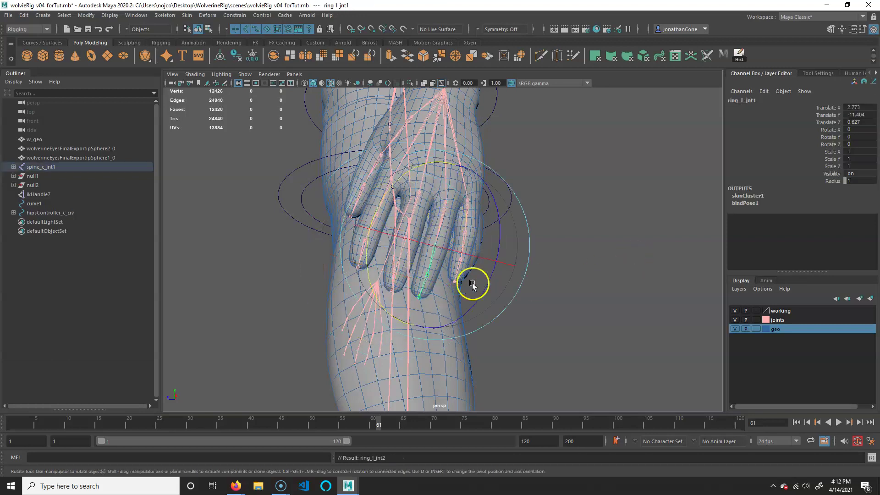
{"action": "key", "text": "Down"}
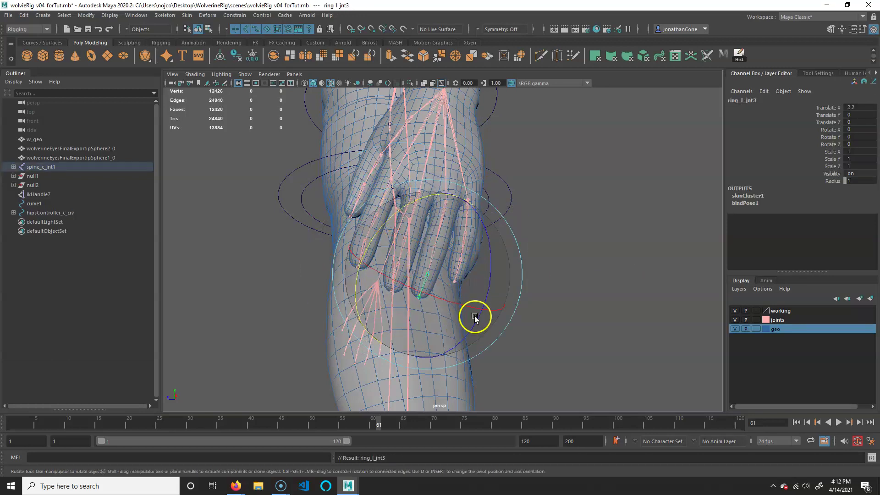
{"action": "left_click", "coordinate": [611, 218]}
- Select the left pinky's base joint, try curling it with free rotations on all three axes, and undo them
{"action": "left_click", "coordinate": [466, 212]}
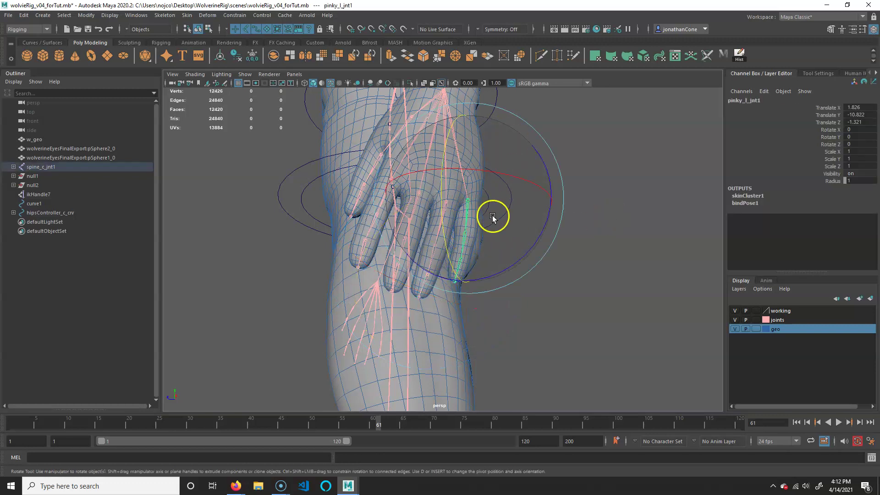
{"action": "left_click_drag", "start_coordinate": [492, 217], "coordinate": [451, 294], "text": "alt"}
{"action": "left_click_drag", "start_coordinate": [458, 292], "coordinate": [520, 260], "text": "alt"}
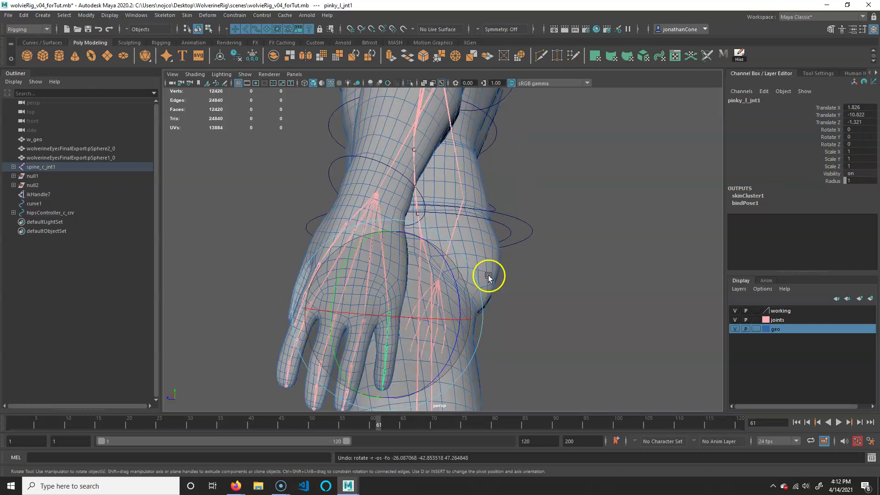
{"action": "key", "text": "ctrl+z"}
{"action": "left_click_drag", "start_coordinate": [393, 319], "coordinate": [386, 324], "text": "alt"}
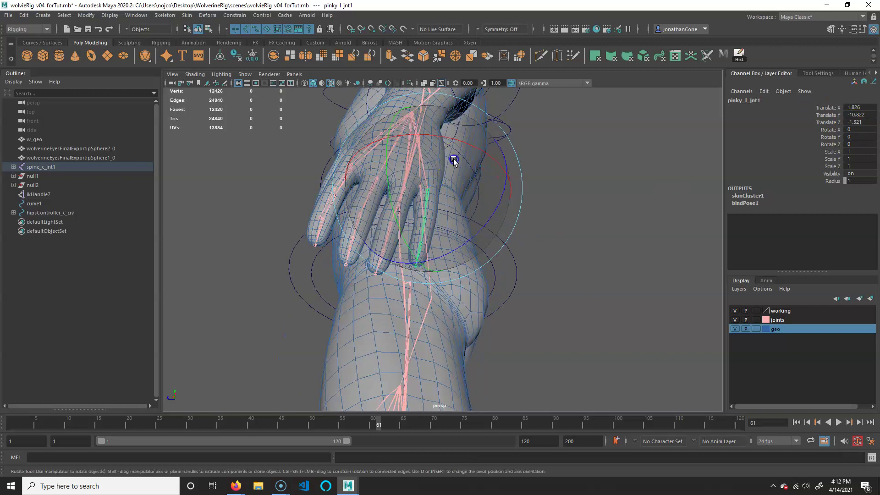
{"action": "left_click_drag", "start_coordinate": [453, 160], "coordinate": [442, 240]}
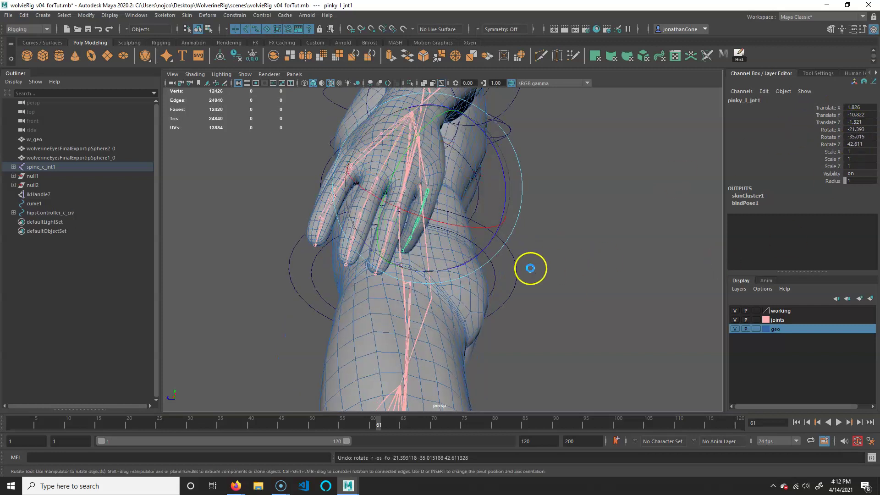
- Select the left index finger's base joint again and rotate it to about -54° in Y
{"action": "left_click_drag", "start_coordinate": [530, 268], "coordinate": [349, 177], "text": "alt"}
{"action": "left_click", "coordinate": [457, 199]}
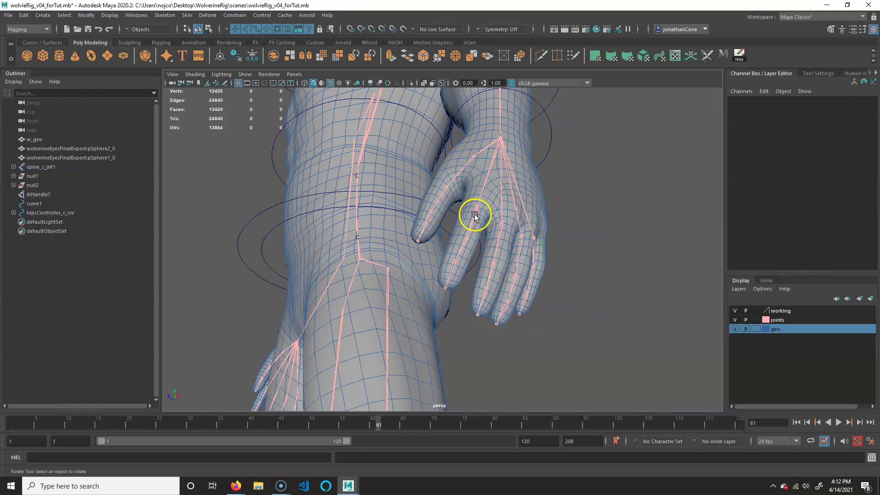
{"action": "left_click", "coordinate": [474, 215]}
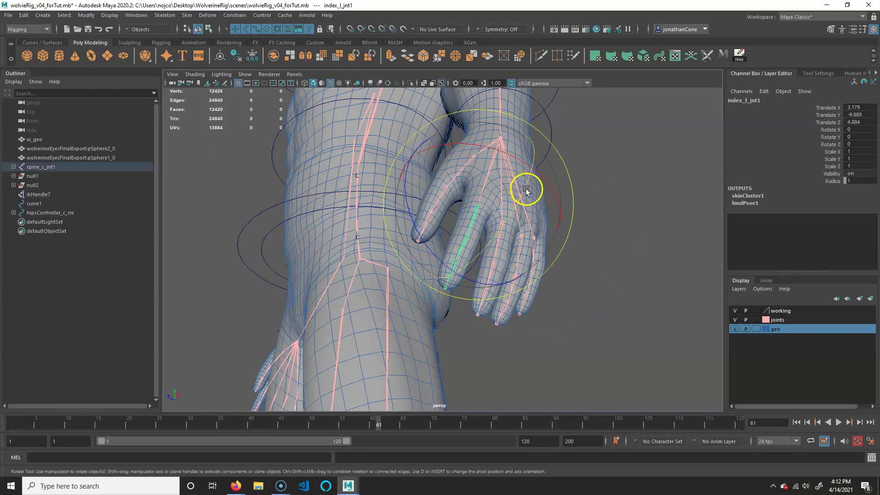
{"action": "left_click_drag", "start_coordinate": [526, 191], "coordinate": [533, 269]}
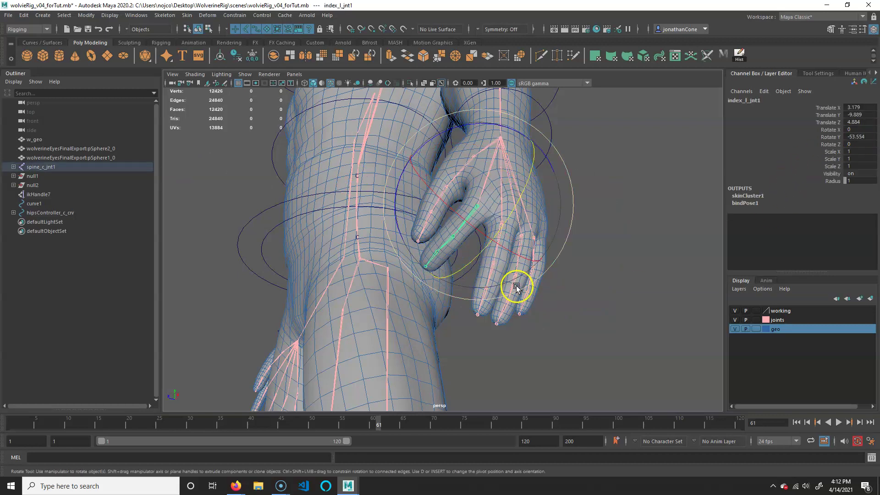
- Undo the Y rotation of the left index finger's base joint and clear the selection
{"action": "left_click_drag", "start_coordinate": [463, 275], "coordinate": [447, 274], "text": "alt"}
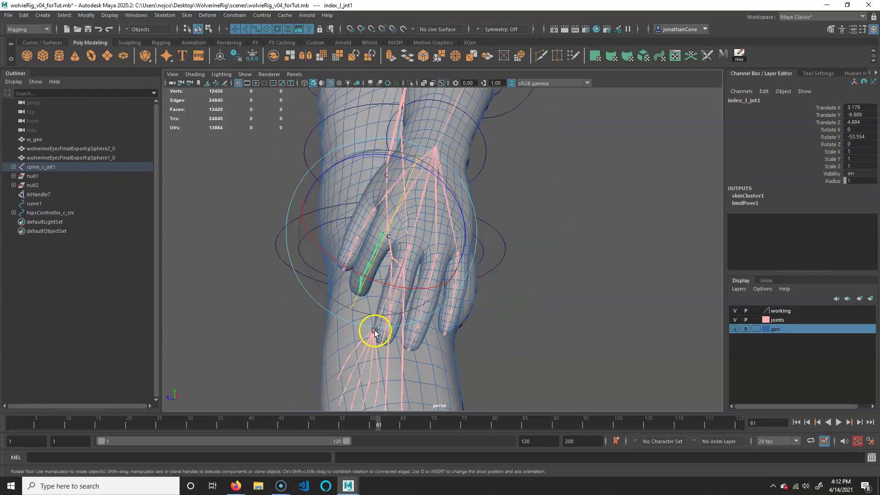
{"action": "key", "text": "ctrl+z"}
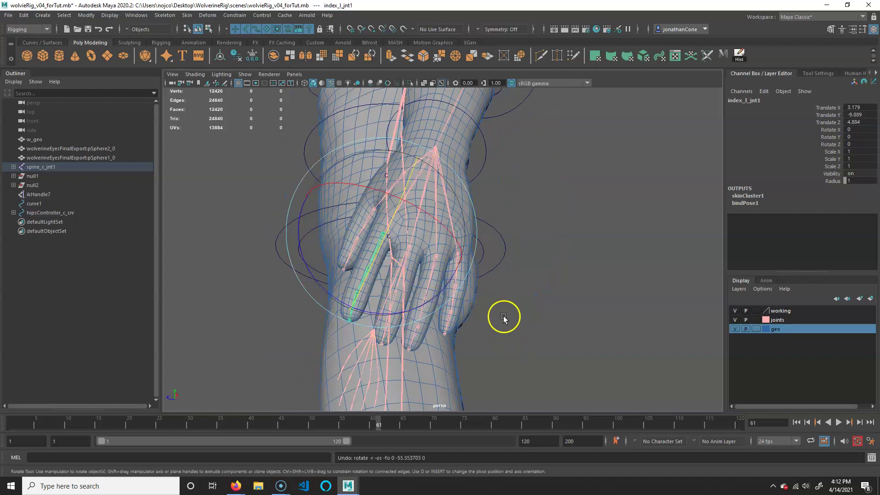
{"action": "left_click_drag", "start_coordinate": [504, 317], "coordinate": [524, 316], "text": "alt"}
{"action": "left_click", "coordinate": [661, 249]}
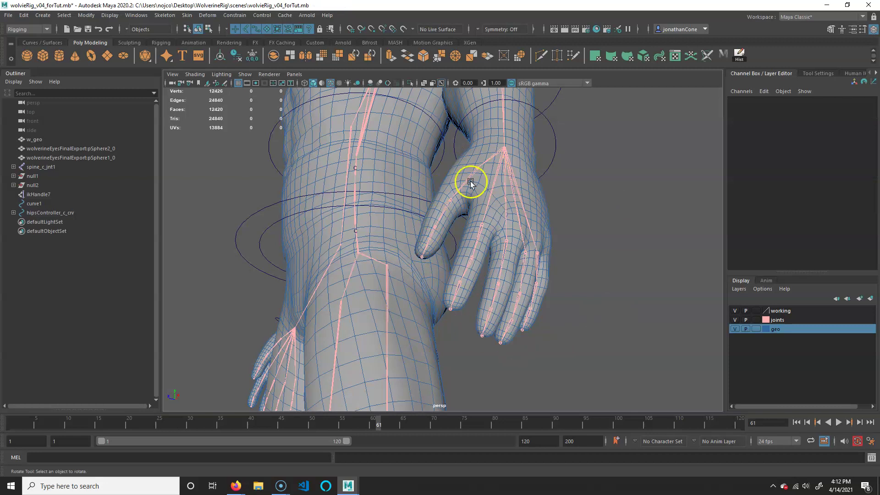
- Select the left and right wrist joints and switch to component selection to expose both hands' local rotation axes
{"action": "middle_click_drag", "start_coordinate": [492, 314], "coordinate": [482, 334], "text": "alt"}
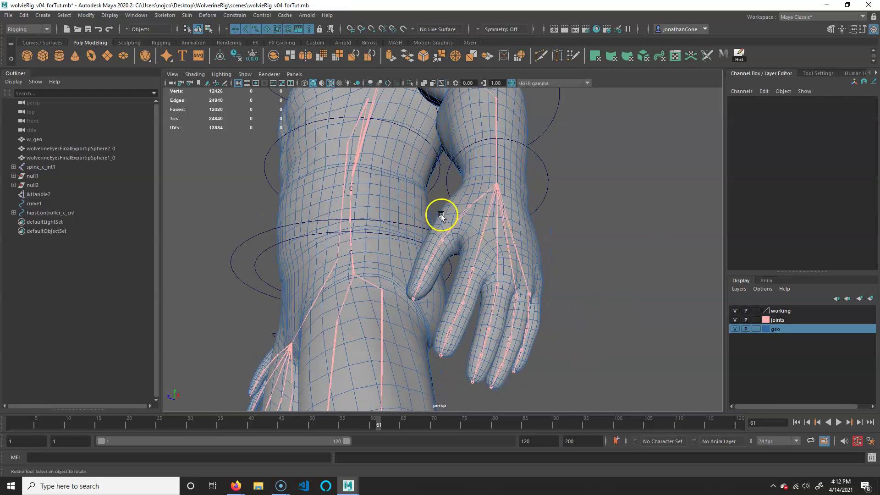
{"action": "left_click", "coordinate": [502, 188]}
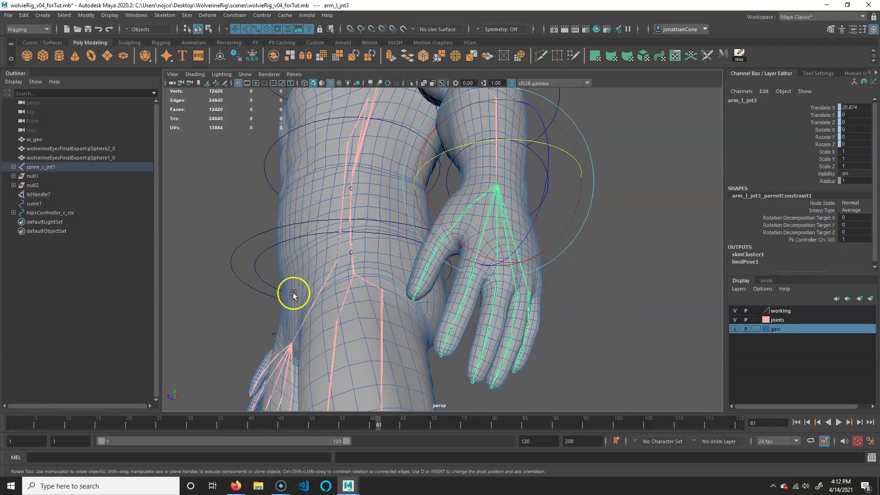
{"action": "left_click_drag", "start_coordinate": [294, 293], "coordinate": [410, 259], "text": "alt"}
{"action": "left_click", "coordinate": [230, 262], "text": "shift"}
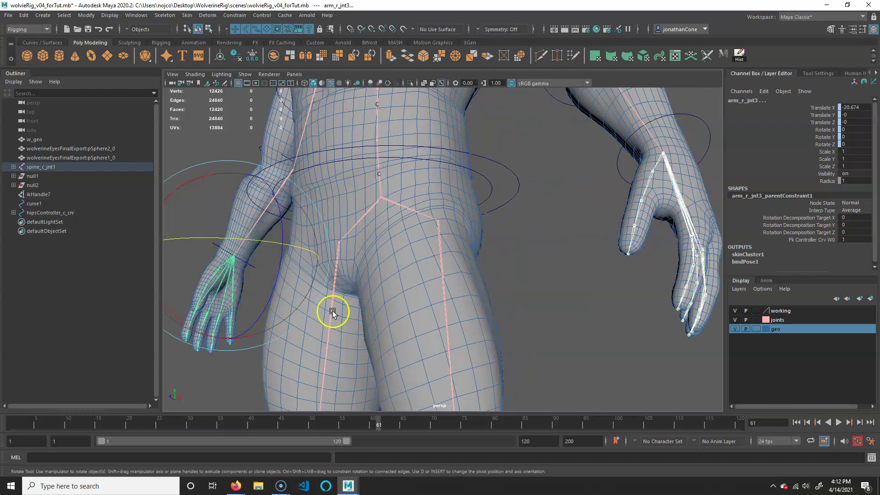
{"action": "middle_click_drag", "start_coordinate": [598, 278], "coordinate": [460, 295], "text": "alt"}
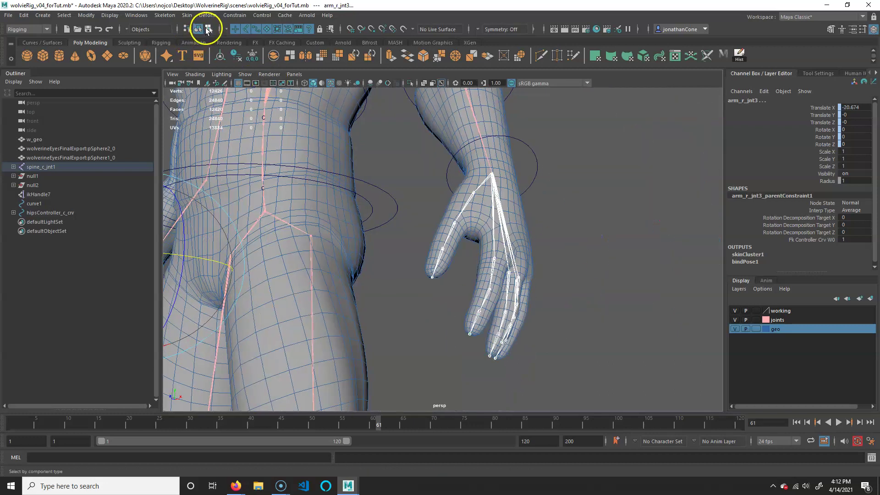
{"action": "left_click", "coordinate": [207, 29]}
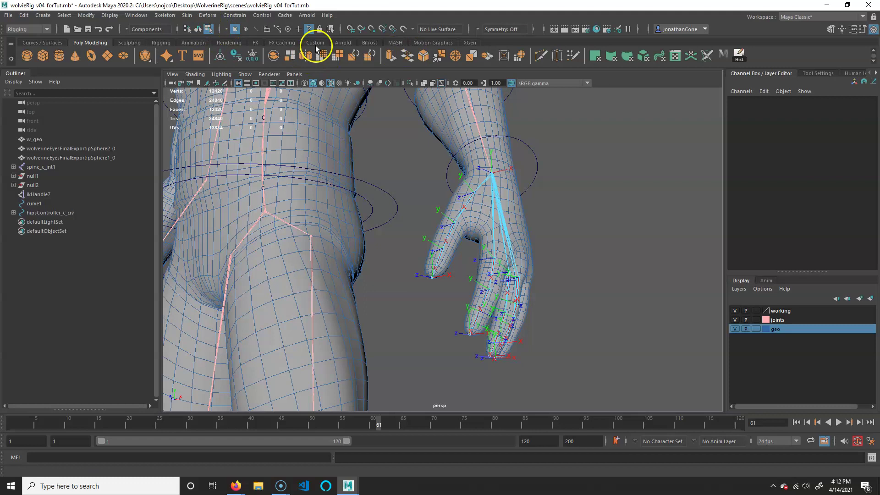
- Rotate the local rotation axis of the left thumb's base joint to line up with the thumb's bend, and deselect it
{"action": "left_click_drag", "start_coordinate": [448, 240], "coordinate": [198, 108], "text": "alt"}
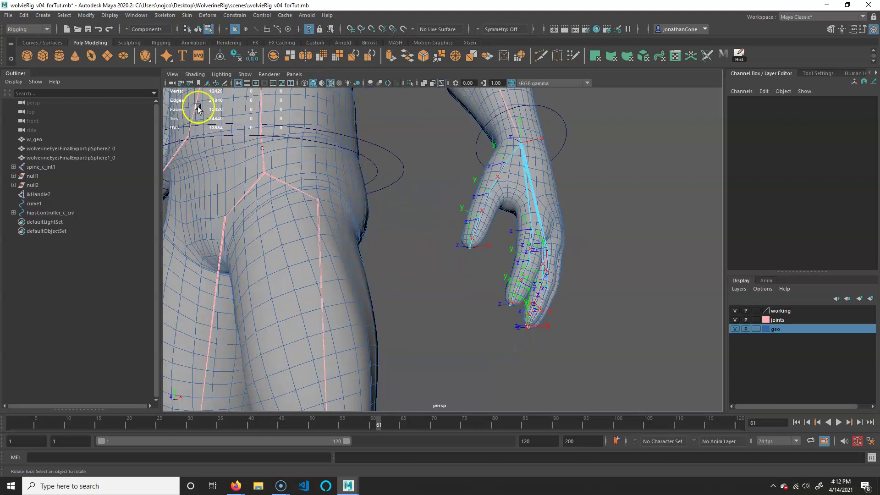
{"action": "middle_click_drag", "start_coordinate": [551, 201], "coordinate": [535, 257], "text": "alt"}
{"action": "right_click_drag", "start_coordinate": [535, 257], "coordinate": [577, 271], "text": "alt"}
{"action": "middle_click_drag", "start_coordinate": [577, 271], "coordinate": [527, 246], "text": "alt"}
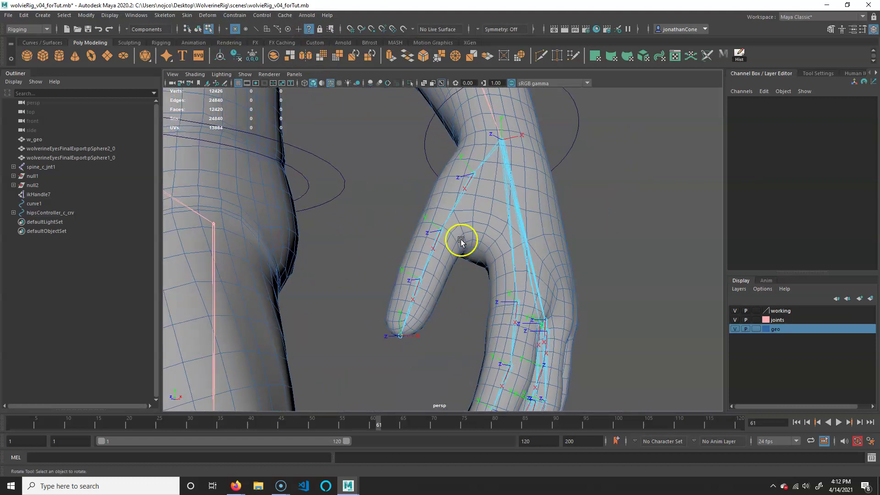
{"action": "left_click_drag", "start_coordinate": [462, 243], "coordinate": [484, 250], "text": "alt"}
{"action": "right_click_drag", "start_coordinate": [428, 245], "coordinate": [463, 252], "text": "alt"}
{"action": "left_click_drag", "start_coordinate": [463, 252], "coordinate": [556, 235], "text": "alt"}
{"action": "left_click", "coordinate": [447, 176]}
{"action": "mouse_move", "coordinate": [620, 178]}
{"action": "left_mouse_down"}
{"action": "mouse_move", "coordinate": [671, 261]}
{"action": "mouse_move", "coordinate": [628, 184]}
{"action": "left_mouse_up"}
{"action": "left_click_drag", "start_coordinate": [628, 184], "coordinate": [622, 223], "text": "alt"}
{"action": "middle_click_drag", "start_coordinate": [623, 223], "coordinate": [600, 244], "text": "alt"}
{"action": "left_click_drag", "start_coordinate": [601, 245], "coordinate": [599, 229], "text": "alt"}
{"action": "left_click_drag", "start_coordinate": [599, 205], "coordinate": [604, 210]}
{"action": "left_click_drag", "start_coordinate": [607, 262], "coordinate": [580, 195], "text": "alt"}
{"action": "left_click", "coordinate": [636, 197]}
- Rotate the local rotation axes of the left thumb's second and third joints to match the thumb's bend, and deselect
{"action": "left_click", "coordinate": [516, 234]}
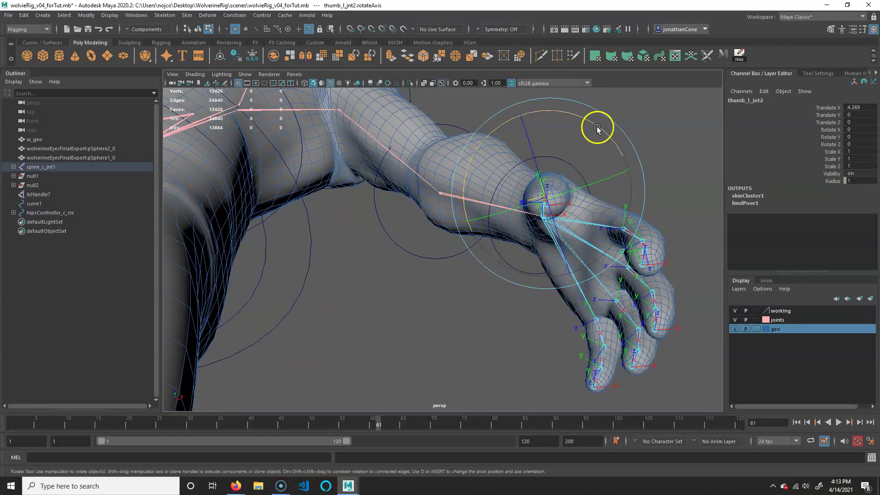
{"action": "mouse_move", "coordinate": [596, 128]}
{"action": "left_mouse_down"}
{"action": "mouse_move", "coordinate": [609, 132]}
{"action": "mouse_move", "coordinate": [556, 155]}
{"action": "mouse_move", "coordinate": [539, 120]}
{"action": "left_mouse_up"}
{"action": "left_click", "coordinate": [680, 157]}
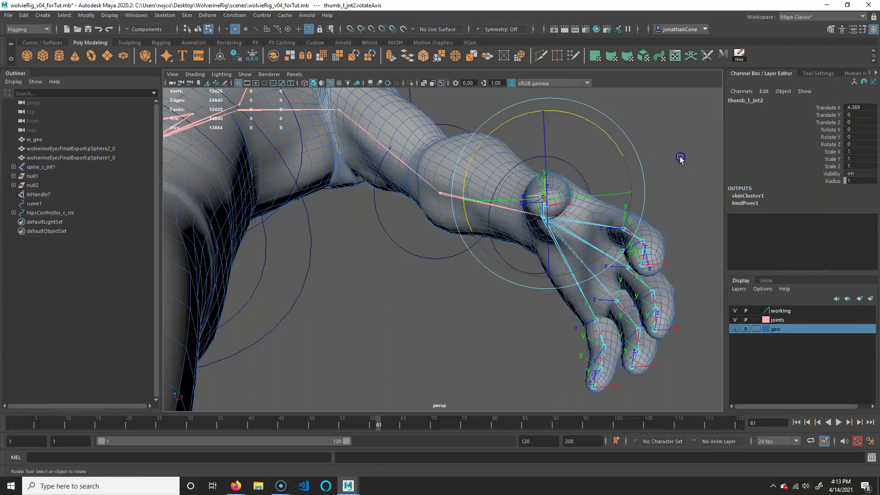
{"action": "left_click_drag", "start_coordinate": [515, 220], "coordinate": [521, 230], "text": "alt"}
{"action": "left_click", "coordinate": [535, 289]}
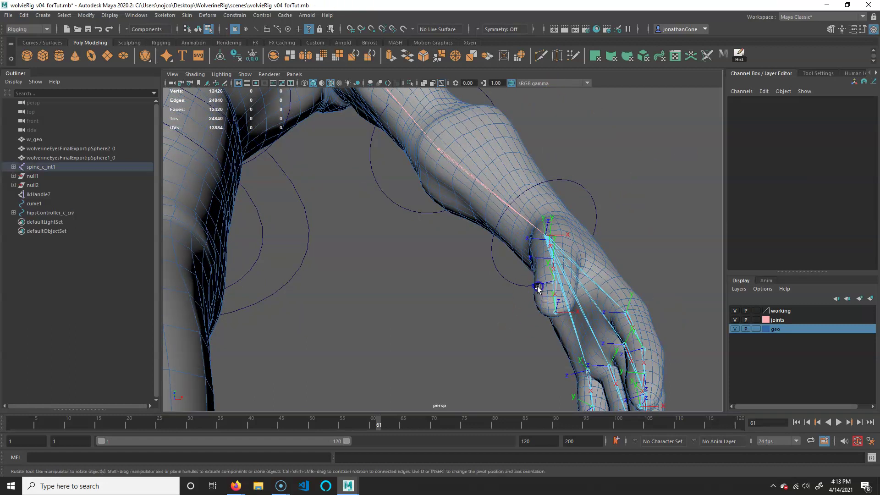
{"action": "mouse_move", "coordinate": [569, 316]}
{"action": "left_mouse_down", "text": "alt"}
{"action": "mouse_move", "coordinate": [576, 285]}
{"action": "mouse_move", "coordinate": [564, 306]}
{"action": "mouse_move", "coordinate": [570, 290]}
{"action": "mouse_move", "coordinate": [564, 298]}
{"action": "mouse_move", "coordinate": [579, 307]}
{"action": "mouse_move", "coordinate": [594, 289]}
{"action": "mouse_move", "coordinate": [600, 304]}
{"action": "left_mouse_up", "text": "alt"}
{"action": "left_click", "coordinate": [650, 322]}
- Rotate the local rotation axis of the left index finger's base joint to align with the finger's curl, and deselect it
{"action": "middle_click_drag", "start_coordinate": [641, 321], "coordinate": [626, 271], "text": "alt"}
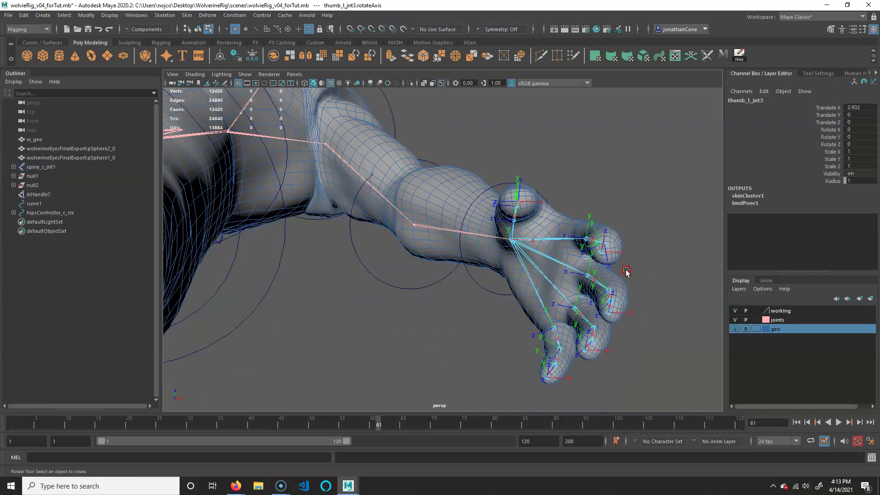
{"action": "left_click_drag", "start_coordinate": [626, 271], "coordinate": [532, 308], "text": "alt"}
{"action": "middle_click_drag", "start_coordinate": [532, 309], "coordinate": [544, 267], "text": "alt"}
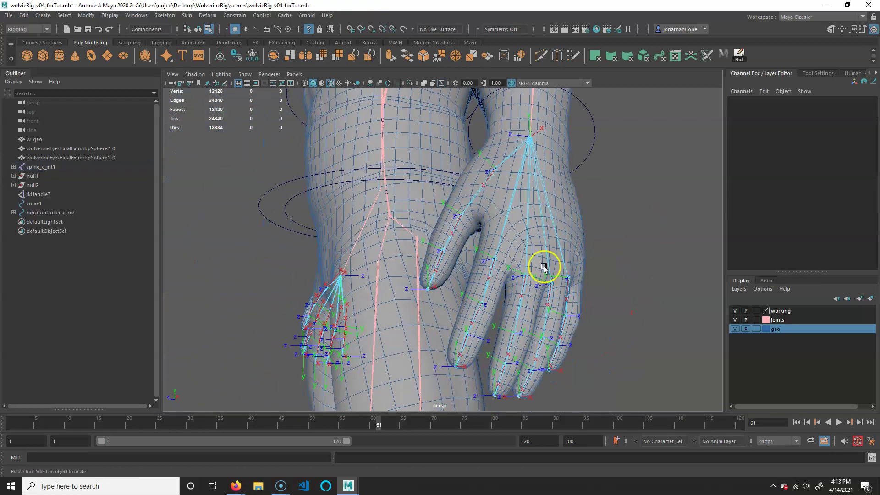
{"action": "mouse_move", "coordinate": [544, 268]}
{"action": "left_mouse_down", "text": "alt"}
{"action": "mouse_move", "coordinate": [585, 232]}
{"action": "mouse_move", "coordinate": [525, 226]}
{"action": "mouse_move", "coordinate": [563, 238]}
{"action": "mouse_move", "coordinate": [585, 216]}
{"action": "mouse_move", "coordinate": [469, 175]}
{"action": "mouse_move", "coordinate": [570, 139]}
{"action": "mouse_move", "coordinate": [609, 218]}
{"action": "mouse_move", "coordinate": [497, 341]}
{"action": "left_mouse_up", "text": "alt"}
{"action": "left_click", "coordinate": [537, 214]}
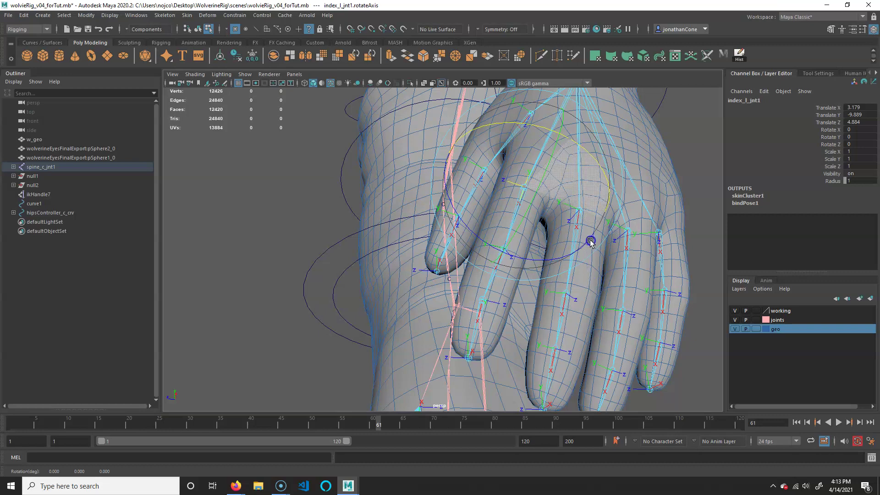
{"action": "left_click_drag", "start_coordinate": [595, 243], "coordinate": [617, 223], "text": "alt"}
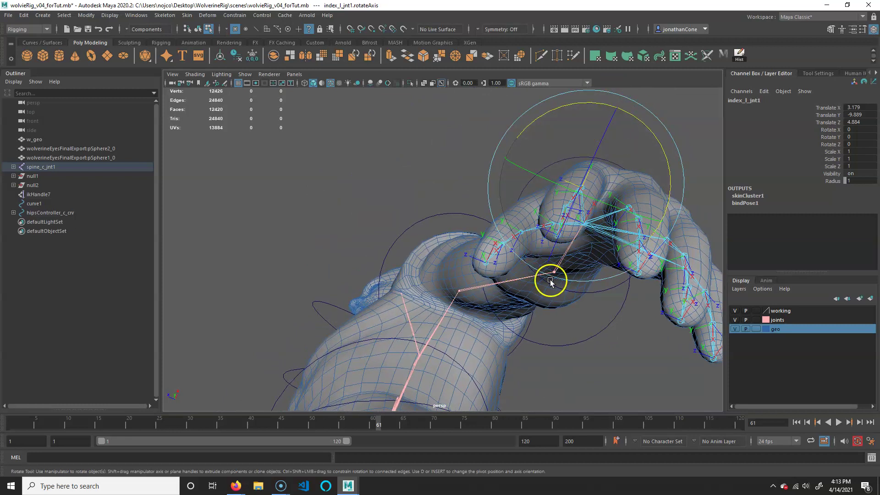
{"action": "left_click_drag", "start_coordinate": [550, 279], "coordinate": [687, 133], "text": "alt"}
{"action": "left_click", "coordinate": [551, 257]}
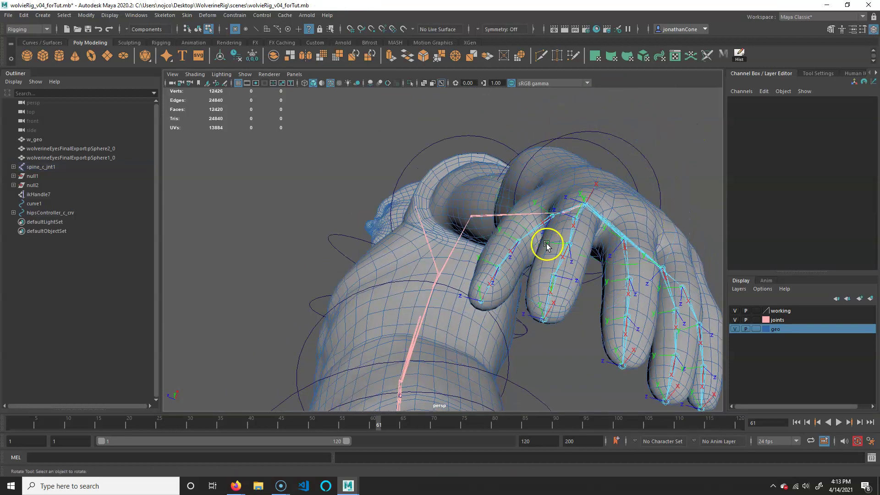
- Twist the local rotation axis of the left index finger's second joint to align with the finger's curl, and deselect it
{"action": "left_click", "coordinate": [576, 261]}
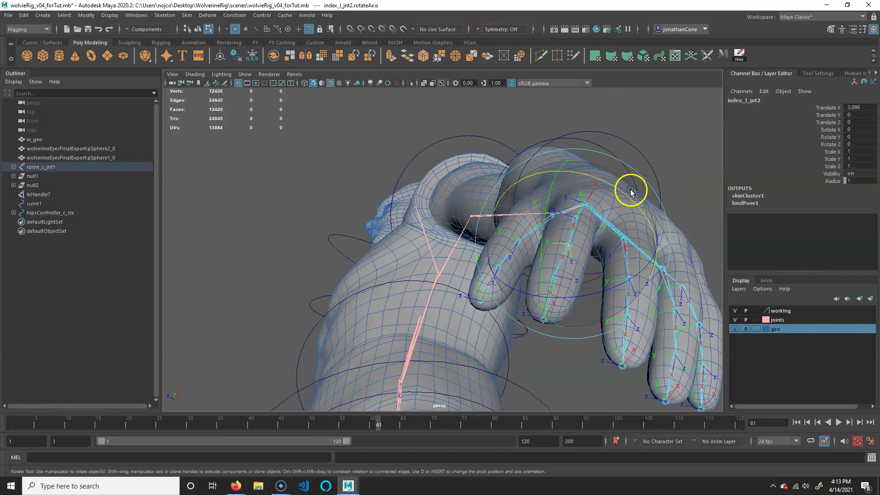
{"action": "mouse_move", "coordinate": [643, 211]}
{"action": "left_mouse_down"}
{"action": "mouse_move", "coordinate": [591, 161]}
{"action": "mouse_move", "coordinate": [385, 223]}
{"action": "mouse_move", "coordinate": [495, 394]}
{"action": "left_mouse_up"}
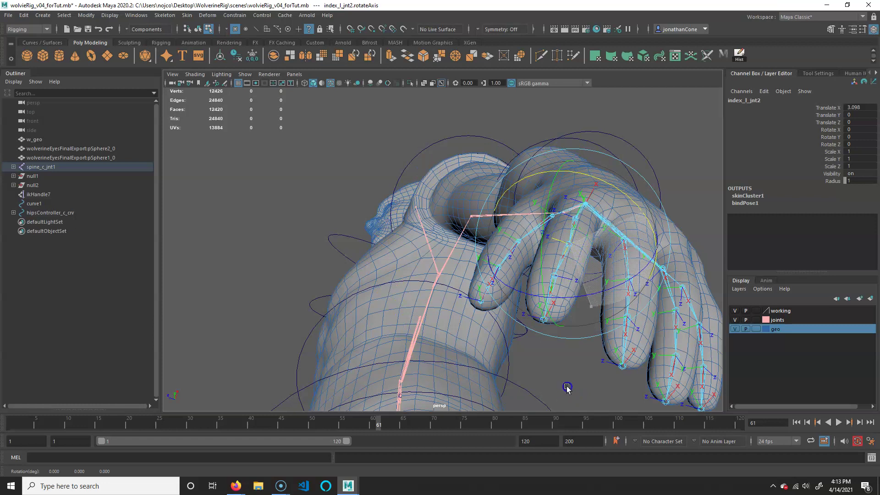
{"action": "left_click_drag", "start_coordinate": [592, 293], "coordinate": [655, 220], "text": "alt"}
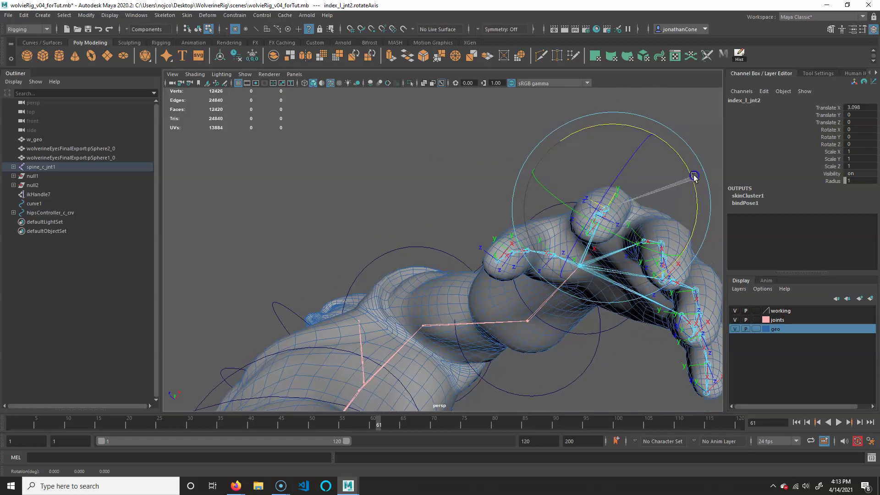
{"action": "left_click", "coordinate": [701, 107]}
- Twist the local rotation axis of the left index finger's third joint to follow the joint above it, and deselect it
{"action": "left_click_drag", "start_coordinate": [568, 211], "coordinate": [460, 182], "text": "alt"}
{"action": "left_click", "coordinate": [546, 287]}
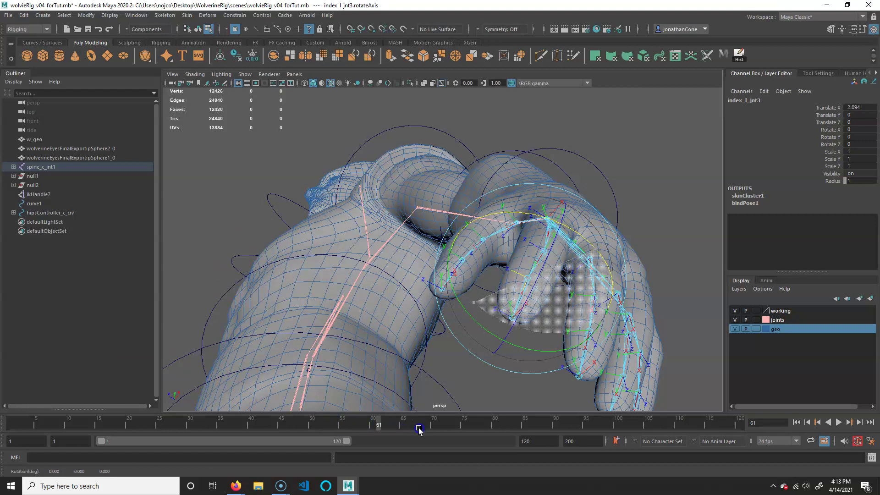
{"action": "left_click_drag", "start_coordinate": [540, 293], "coordinate": [583, 182], "text": "alt"}
{"action": "left_click_drag", "start_coordinate": [530, 245], "coordinate": [570, 291], "text": "alt"}
{"action": "left_click", "coordinate": [681, 158]}
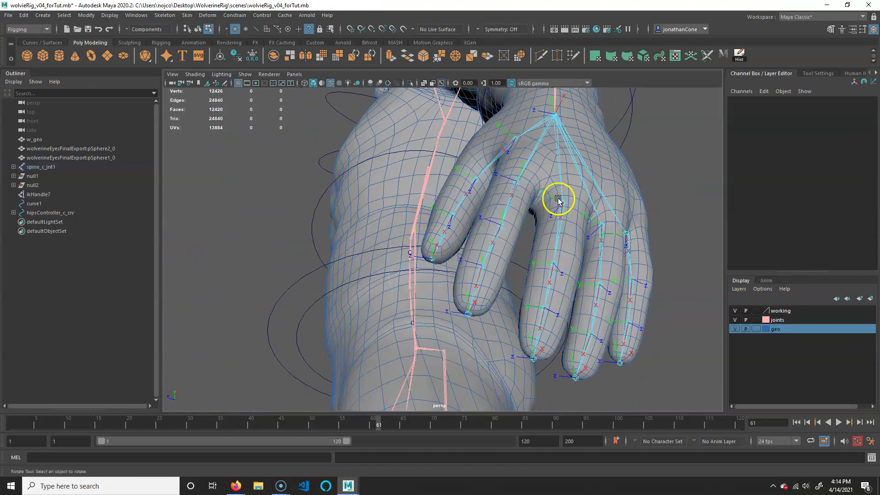
- Rotate the left middle finger's base joint axis, undo the first attempt, realign it with the finger's curl, and deselect it
{"action": "left_click", "coordinate": [549, 195]}
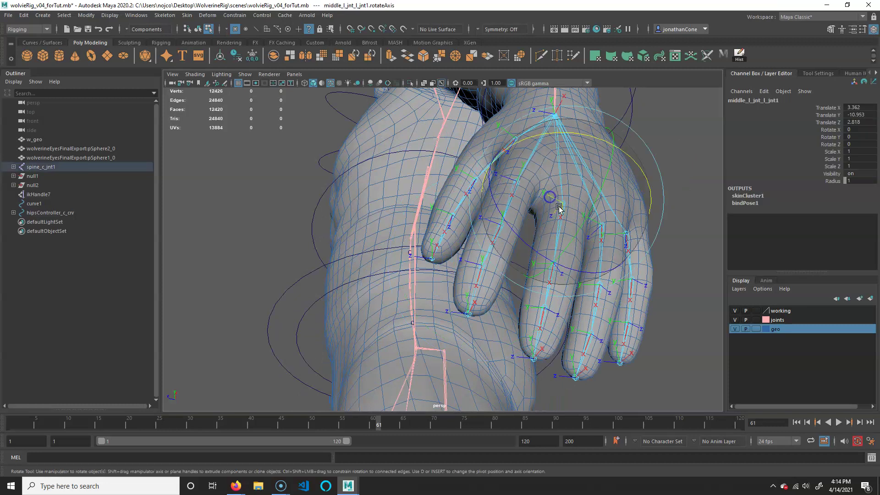
{"action": "left_click_drag", "start_coordinate": [558, 202], "coordinate": [601, 183], "text": "alt"}
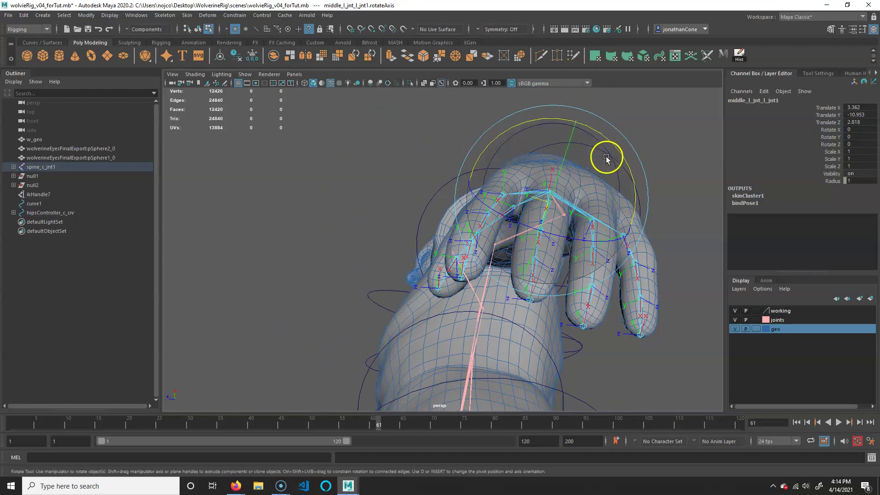
{"action": "mouse_move", "coordinate": [612, 141]}
{"action": "left_mouse_down"}
{"action": "mouse_move", "coordinate": [625, 258]}
{"action": "mouse_move", "coordinate": [610, 265]}
{"action": "left_mouse_up"}
{"action": "key", "text": "ctrl+z"}
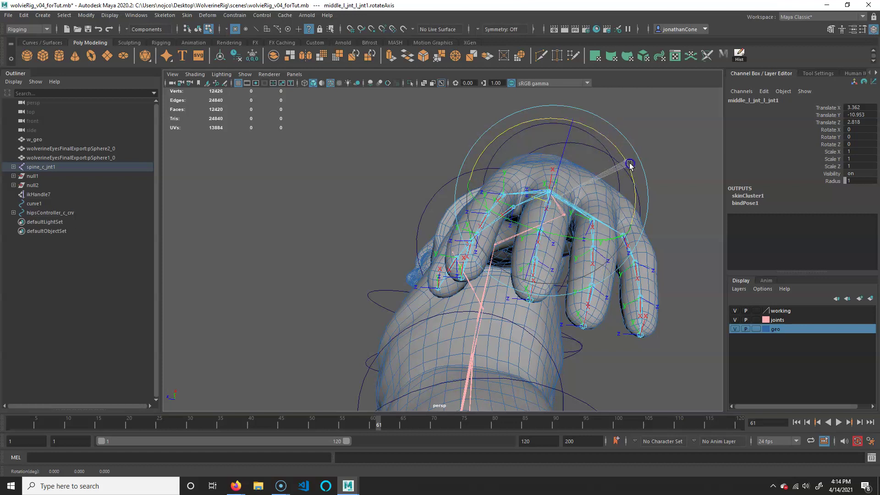
{"action": "left_click_drag", "start_coordinate": [629, 165], "coordinate": [560, 251]}
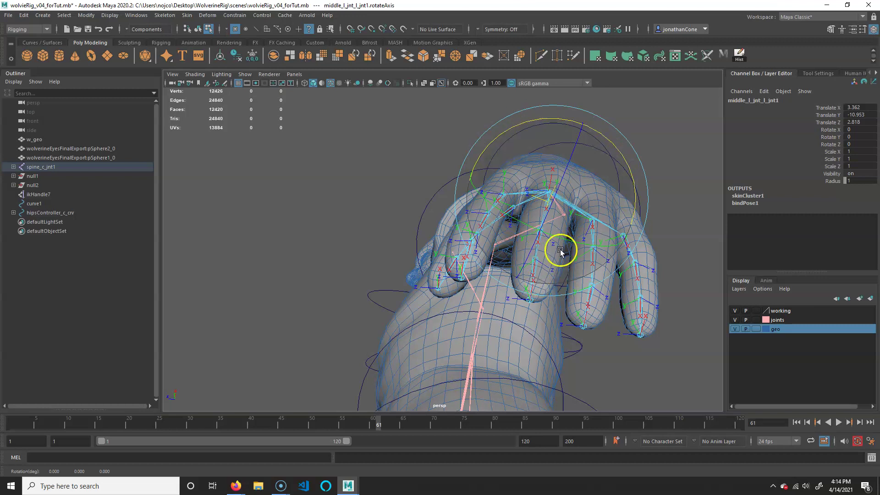
{"action": "left_click", "coordinate": [688, 175]}
- Rotate the local rotation axes of the left middle finger's second and third joints to match the finger's curl, and deselect
{"action": "left_click", "coordinate": [527, 241]}
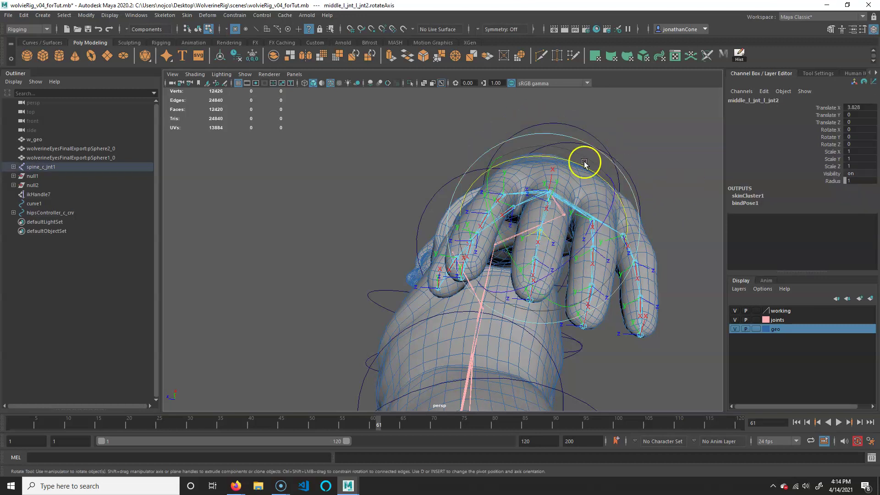
{"action": "left_click_drag", "start_coordinate": [581, 164], "coordinate": [551, 332]}
{"action": "left_click", "coordinate": [693, 150]}
{"action": "left_click", "coordinate": [550, 270]}
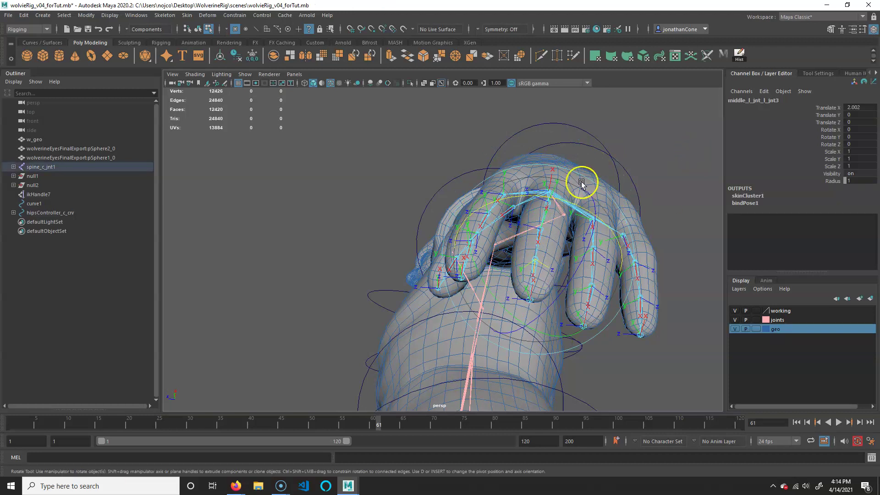
{"action": "mouse_move", "coordinate": [565, 204]}
{"action": "left_mouse_down"}
{"action": "mouse_move", "coordinate": [559, 197]}
{"action": "mouse_move", "coordinate": [572, 357]}
{"action": "mouse_move", "coordinate": [548, 360]}
{"action": "left_mouse_up"}
{"action": "left_click_drag", "start_coordinate": [607, 329], "coordinate": [624, 286], "text": "alt"}
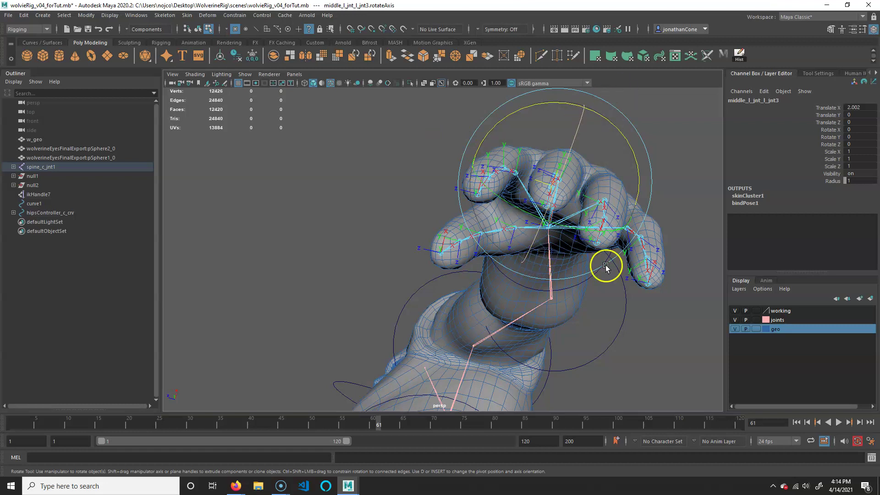
{"action": "left_click_drag", "start_coordinate": [605, 266], "coordinate": [574, 265], "text": "alt"}
{"action": "left_click", "coordinate": [667, 166]}
- Rotate the local rotation axes of the left ring finger's base and second joints to match the finger's curl, and deselect
{"action": "left_click", "coordinate": [552, 206]}
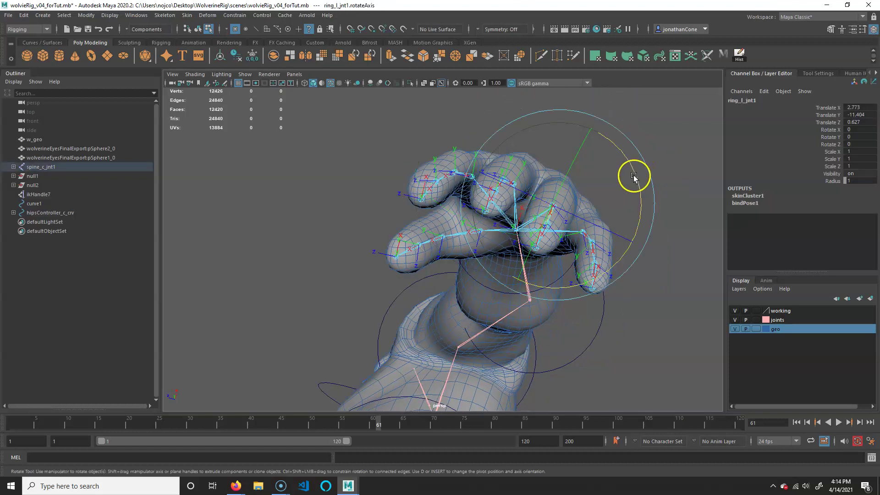
{"action": "left_click_drag", "start_coordinate": [633, 177], "coordinate": [608, 376]}
{"action": "left_click", "coordinate": [552, 214]}
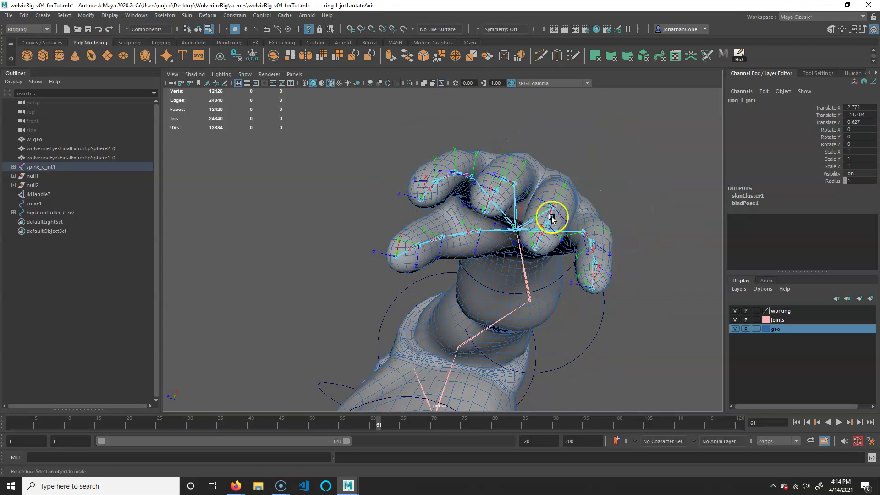
{"action": "left_click_drag", "start_coordinate": [596, 135], "coordinate": [545, 378]}
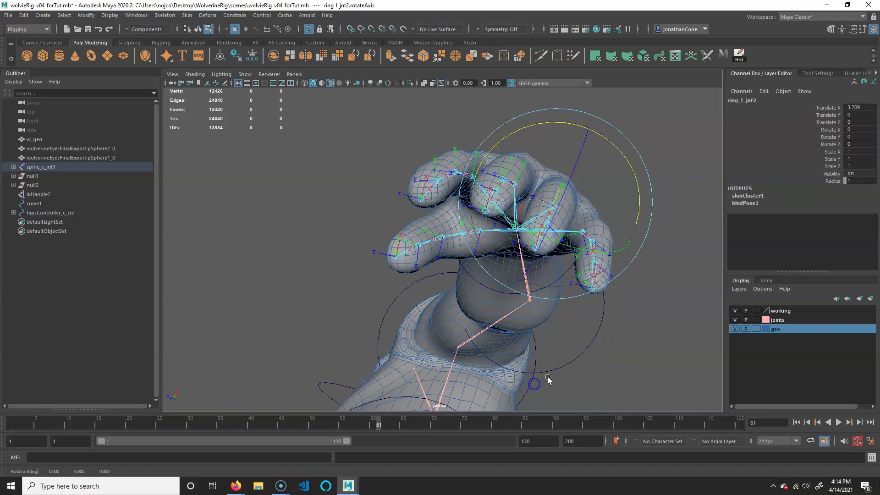
{"action": "left_click", "coordinate": [614, 300]}
- Rotate the local rotation axis of the left ring finger's third joint to match the finger's curl, and deselect it
{"action": "left_click_drag", "start_coordinate": [614, 300], "coordinate": [602, 303], "text": "alt"}
{"action": "left_click", "coordinate": [541, 260]}
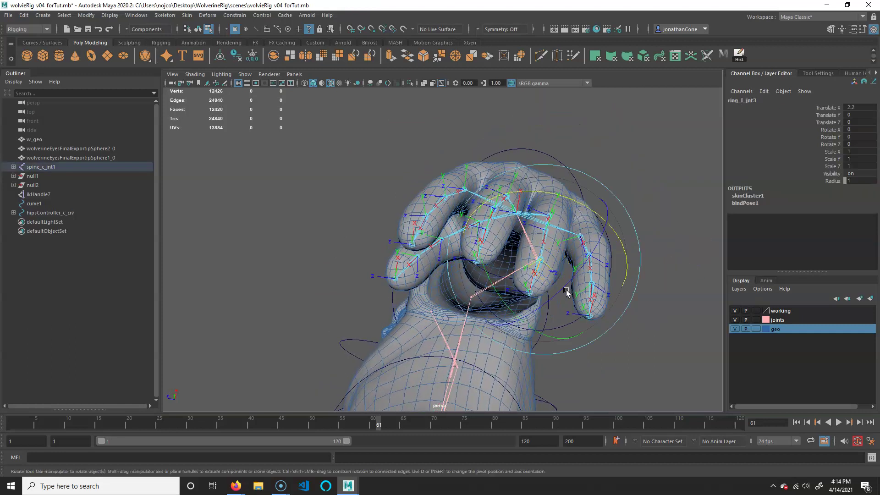
{"action": "left_click_drag", "start_coordinate": [581, 204], "coordinate": [540, 430]}
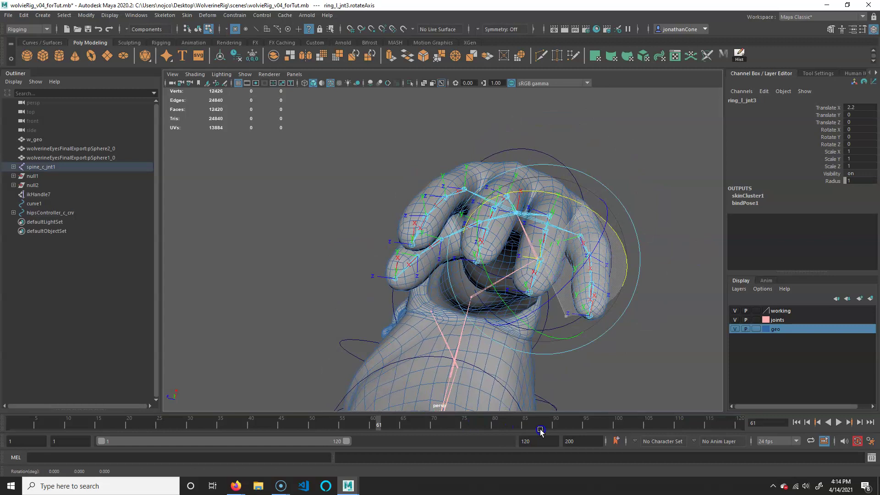
{"action": "left_click_drag", "start_coordinate": [491, 396], "coordinate": [599, 298]}
{"action": "left_click_drag", "start_coordinate": [670, 240], "coordinate": [657, 263], "text": "alt"}
{"action": "left_click", "coordinate": [658, 263]}
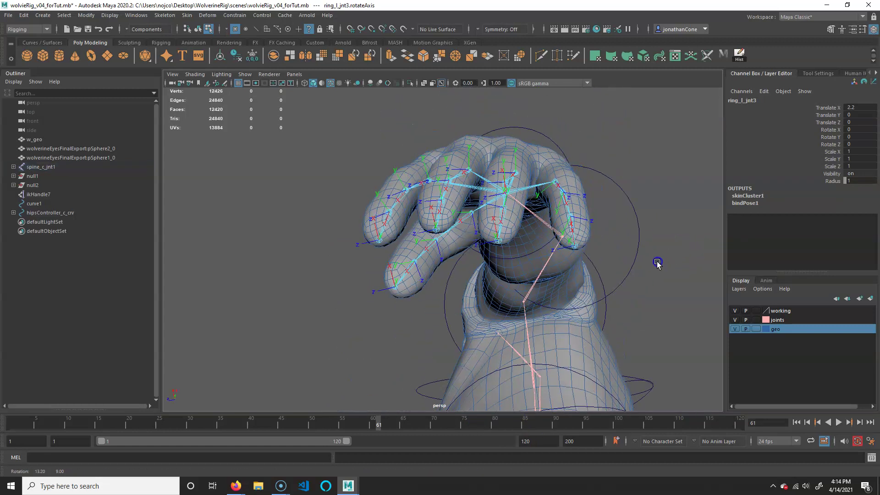
- Rotate the local rotation axes of the left pinky's base and second joints to match the finger's curl, deselecting each one
{"action": "left_click_drag", "start_coordinate": [567, 189], "coordinate": [544, 191]}
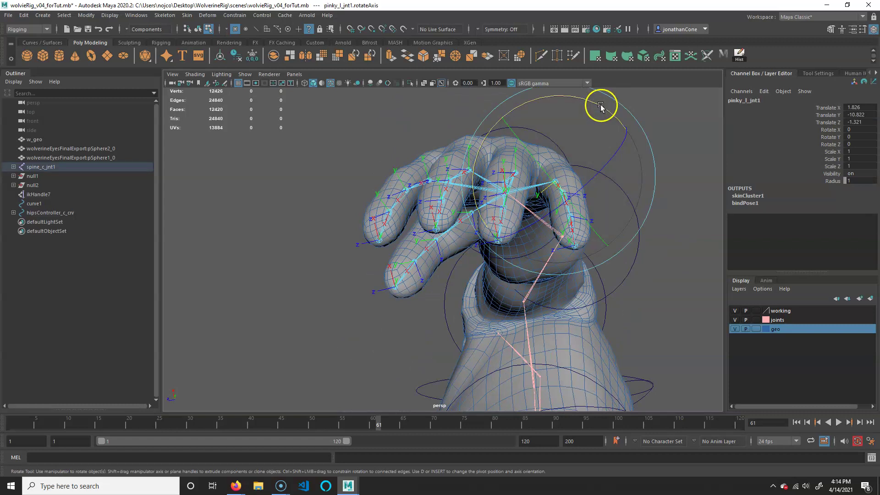
{"action": "left_click_drag", "start_coordinate": [599, 107], "coordinate": [582, 319]}
{"action": "left_click_drag", "start_coordinate": [582, 320], "coordinate": [680, 144], "text": "alt"}
{"action": "left_click", "coordinate": [539, 168]}
{"action": "left_click", "coordinate": [540, 169]}
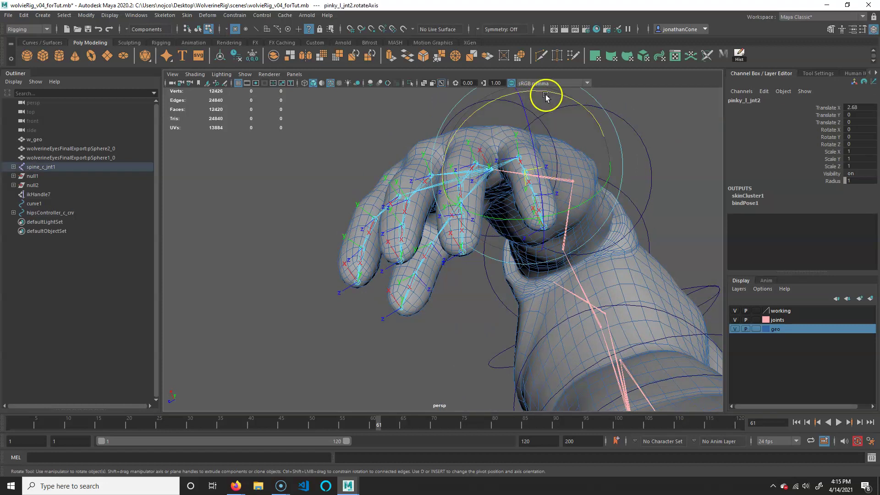
{"action": "left_click_drag", "start_coordinate": [545, 96], "coordinate": [531, 322]}
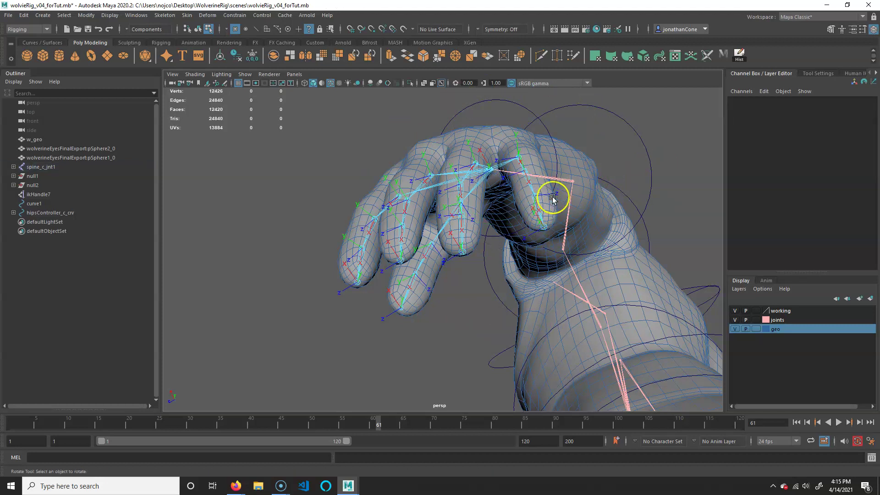
- Twist the local rotation axis of the left pinky's third joint to follow the joint above it, and deselect it
{"action": "left_click", "coordinate": [552, 198]}
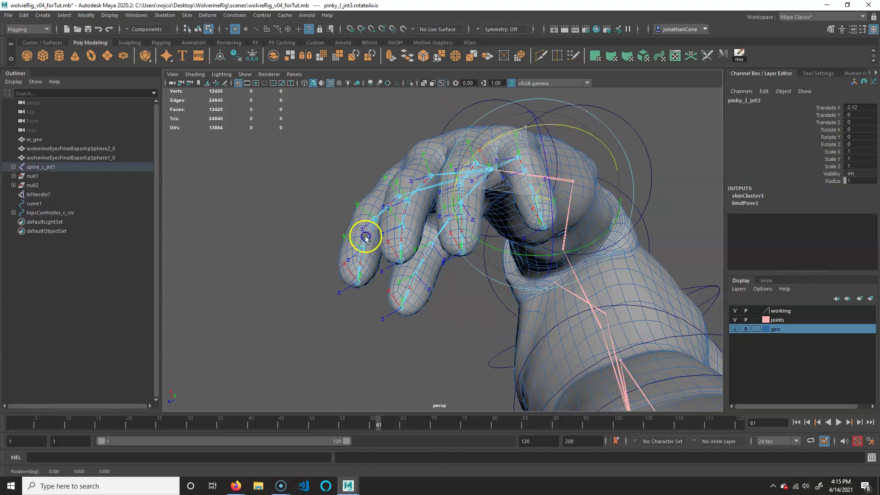
{"action": "middle_click", "coordinate": [624, 347]}
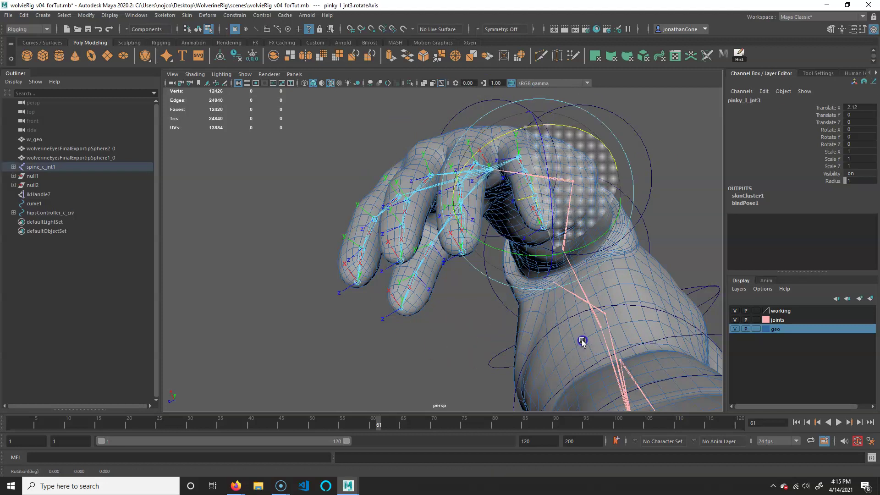
{"action": "left_click_drag", "start_coordinate": [579, 343], "coordinate": [489, 228], "text": "alt"}
{"action": "right_click_drag", "start_coordinate": [489, 227], "coordinate": [537, 272], "text": "alt"}
{"action": "left_click_drag", "start_coordinate": [537, 272], "coordinate": [452, 288], "text": "alt"}
{"action": "middle_click_drag", "start_coordinate": [451, 288], "coordinate": [478, 308], "text": "alt"}
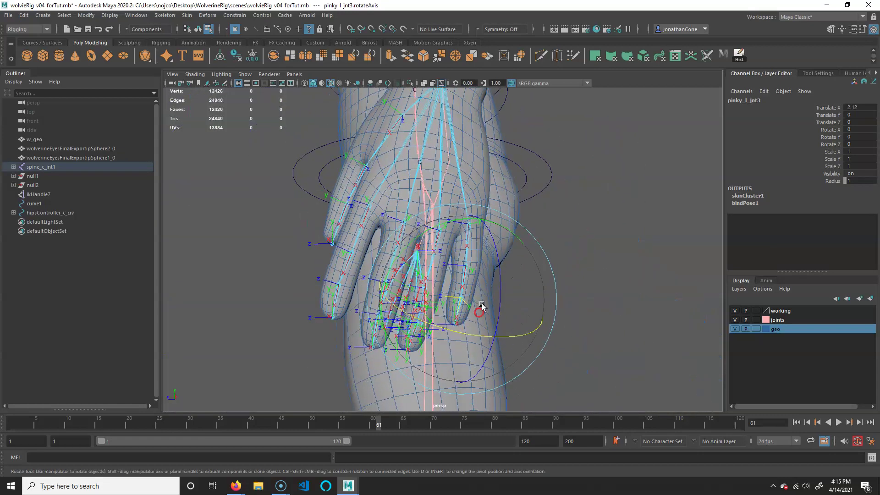
{"action": "left_click_drag", "start_coordinate": [477, 308], "coordinate": [488, 281], "text": "alt"}
{"action": "right_click_drag", "start_coordinate": [488, 282], "coordinate": [485, 271], "text": "alt"}
{"action": "left_click_drag", "start_coordinate": [485, 271], "coordinate": [504, 255], "text": "alt"}
{"action": "left_click", "coordinate": [605, 181]}
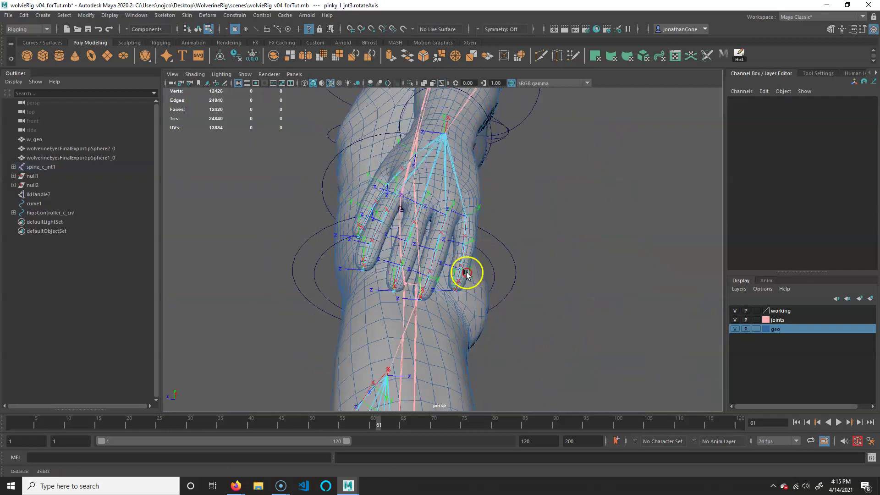
- Examine the left hand's joint axes from several angles and compare them with the right hand's axes
{"action": "middle_click_drag", "start_coordinate": [490, 264], "coordinate": [532, 246], "text": "alt"}
{"action": "left_click_drag", "start_coordinate": [532, 246], "coordinate": [461, 236], "text": "alt"}
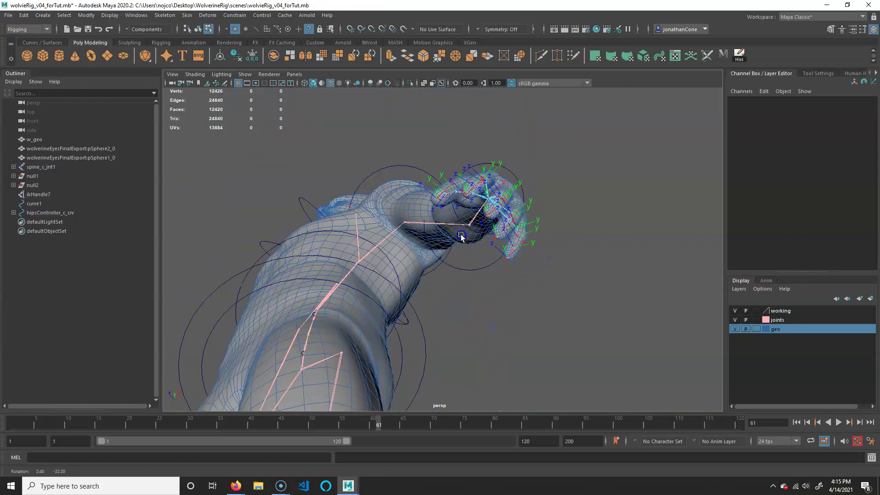
{"action": "left_click_drag", "start_coordinate": [478, 149], "coordinate": [470, 223], "text": "alt"}
{"action": "left_click", "coordinate": [391, 132]}
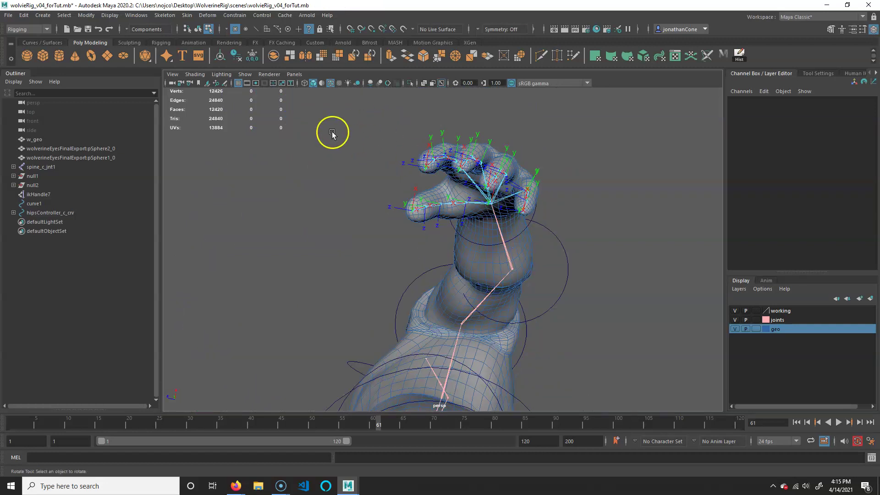
{"action": "left_click_drag", "start_coordinate": [511, 174], "coordinate": [594, 229], "text": "alt"}
{"action": "left_click_drag", "start_coordinate": [483, 226], "coordinate": [477, 208], "text": "alt"}
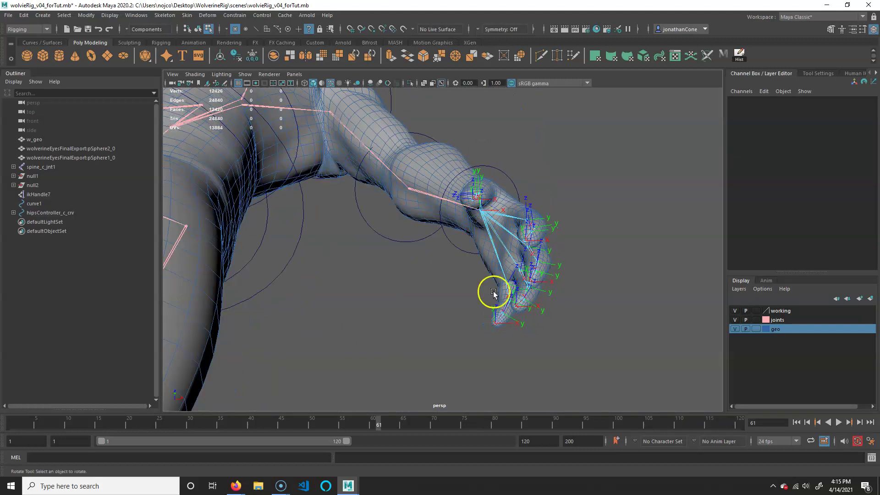
{"action": "left_click_drag", "start_coordinate": [508, 370], "coordinate": [581, 290], "text": "alt"}
{"action": "right_click_drag", "start_coordinate": [581, 290], "coordinate": [447, 276], "text": "alt"}
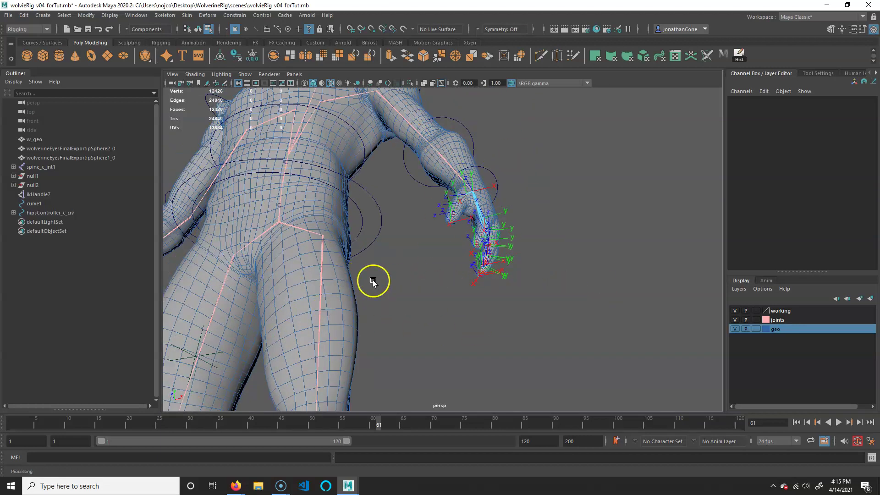
{"action": "middle_click_drag", "start_coordinate": [291, 290], "coordinate": [456, 254], "text": "alt"}
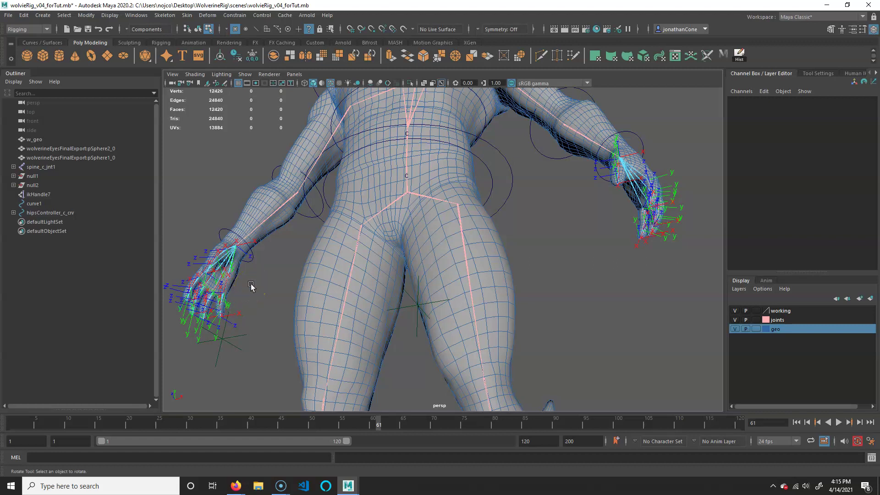
- Rotate the local rotation axes of the right thumb's base and second joints to match the thumb's bend, and deselect
{"action": "left_click_drag", "start_coordinate": [360, 252], "coordinate": [359, 179], "text": "alt"}
{"action": "left_click", "coordinate": [338, 266]}
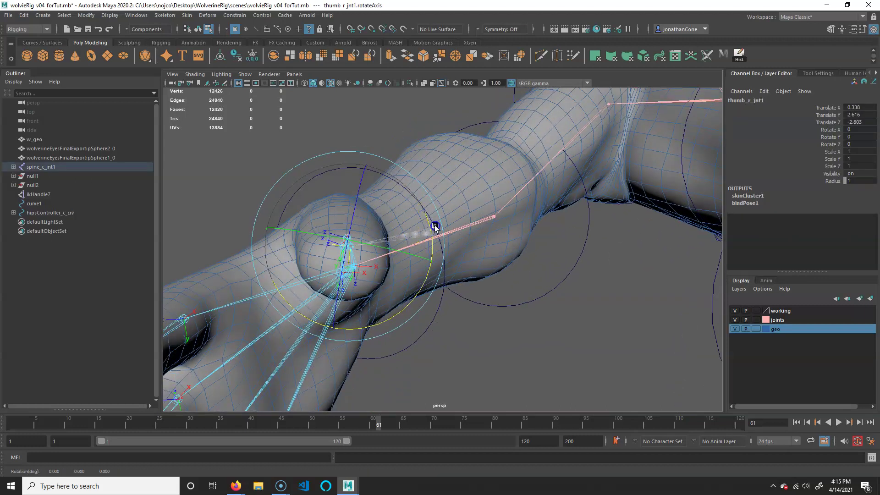
{"action": "left_click", "coordinate": [571, 352]}
{"action": "left_click_drag", "start_coordinate": [403, 303], "coordinate": [390, 297], "text": "alt"}
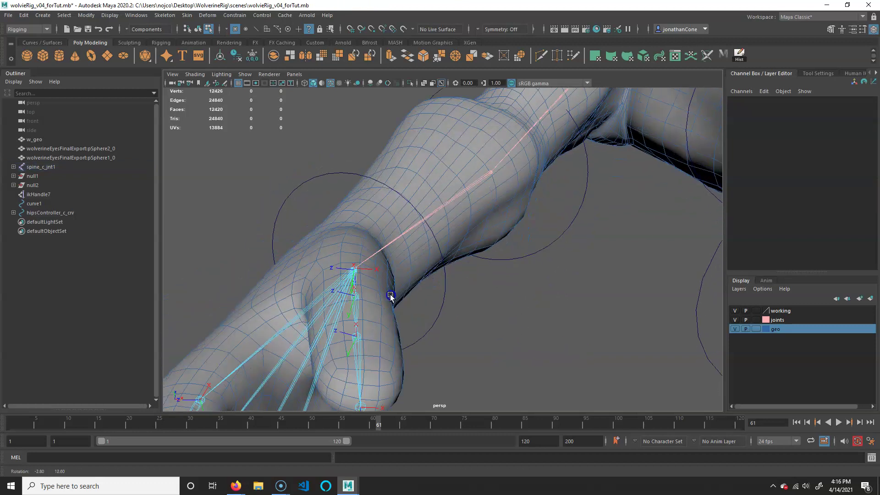
{"action": "left_click", "coordinate": [343, 294]}
{"action": "left_click_drag", "start_coordinate": [367, 261], "coordinate": [359, 250], "text": "alt"}
{"action": "left_click_drag", "start_coordinate": [410, 172], "coordinate": [411, 173]}
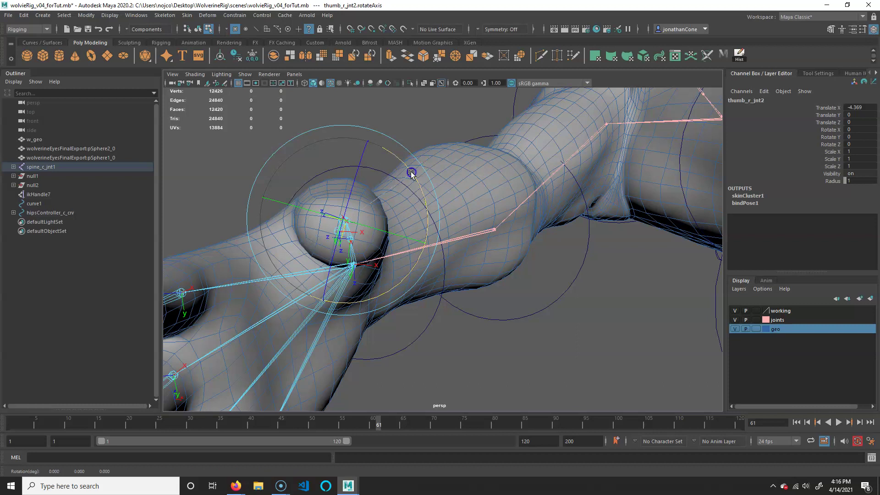
{"action": "left_click", "coordinate": [314, 210]}
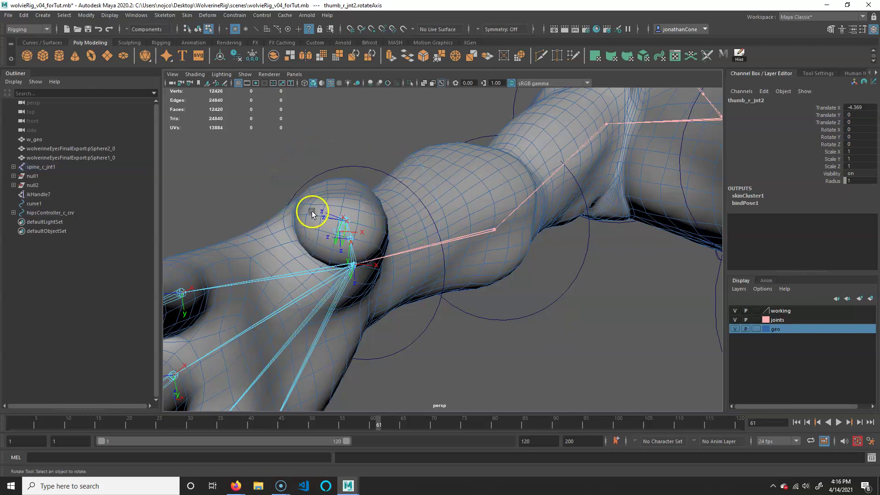
- Rotate the local rotation axis of the right thumb's third joint to follow the joint above it
{"action": "left_click", "coordinate": [416, 177]}
{"action": "left_click_drag", "start_coordinate": [415, 177], "coordinate": [462, 242]}
{"action": "left_click", "coordinate": [507, 293]}
{"action": "left_click_drag", "start_coordinate": [507, 269], "coordinate": [491, 315], "text": "alt"}
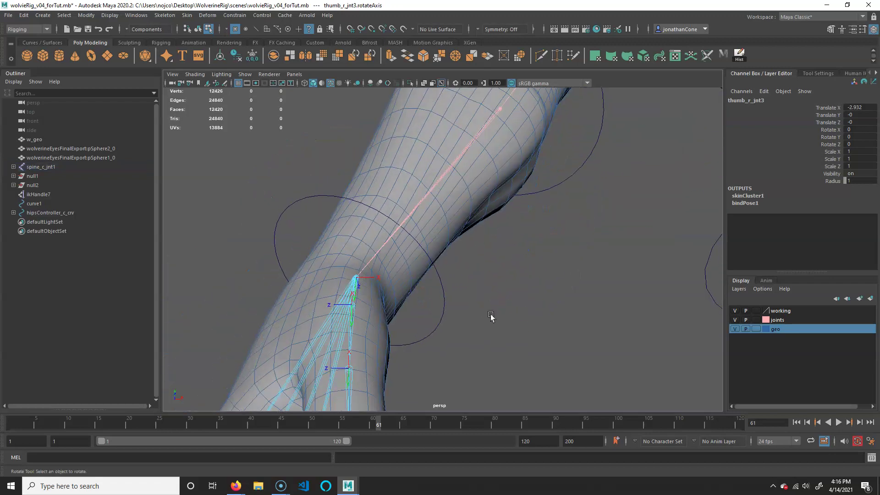
- Rotate the local rotation axis of the right index finger's base joint to match the finger's curl
{"action": "middle_click_drag", "start_coordinate": [491, 315], "coordinate": [491, 128], "text": "alt"}
{"action": "left_click_drag", "start_coordinate": [438, 188], "coordinate": [459, 206], "text": "alt"}
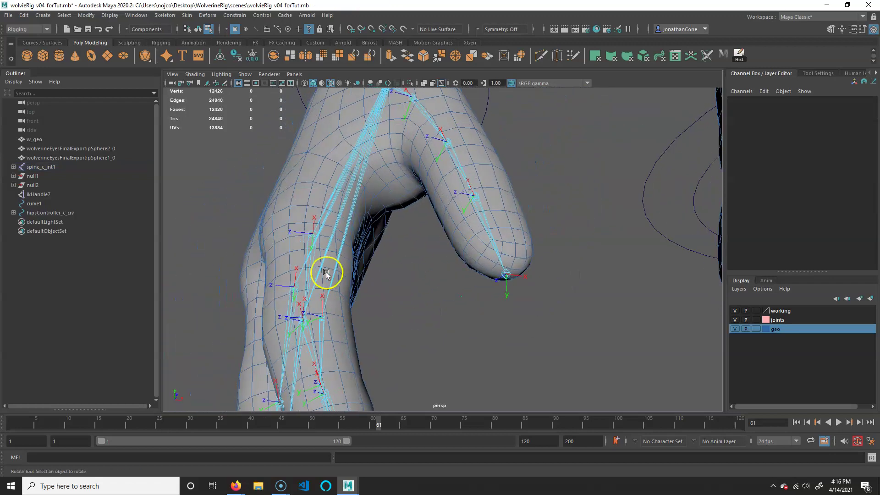
{"action": "left_click_drag", "start_coordinate": [326, 273], "coordinate": [378, 254], "text": "alt"}
{"action": "left_click", "coordinate": [361, 243]}
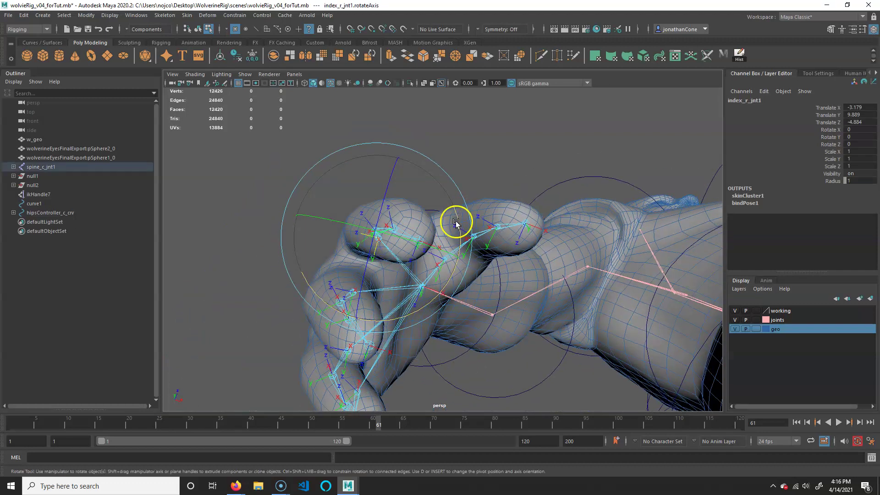
{"action": "left_click_drag", "start_coordinate": [459, 225], "coordinate": [358, 118]}
- Twist the local rotation axis of the right index finger's second joint to follow its base joint, refine the alignment, and deselect it
{"action": "left_click", "coordinate": [362, 222]}
{"action": "left_click", "coordinate": [389, 157]}
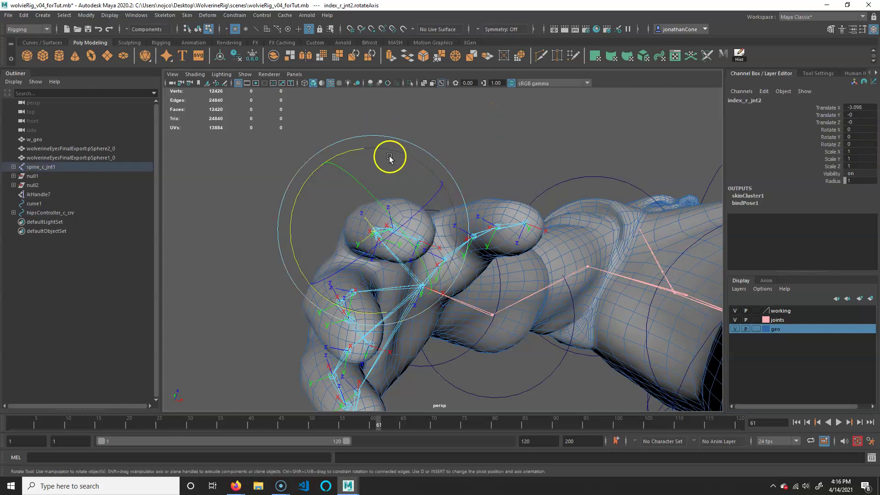
{"action": "left_click_drag", "start_coordinate": [389, 157], "coordinate": [330, 348]}
{"action": "left_click", "coordinate": [318, 202]}
{"action": "left_click", "coordinate": [427, 243]}
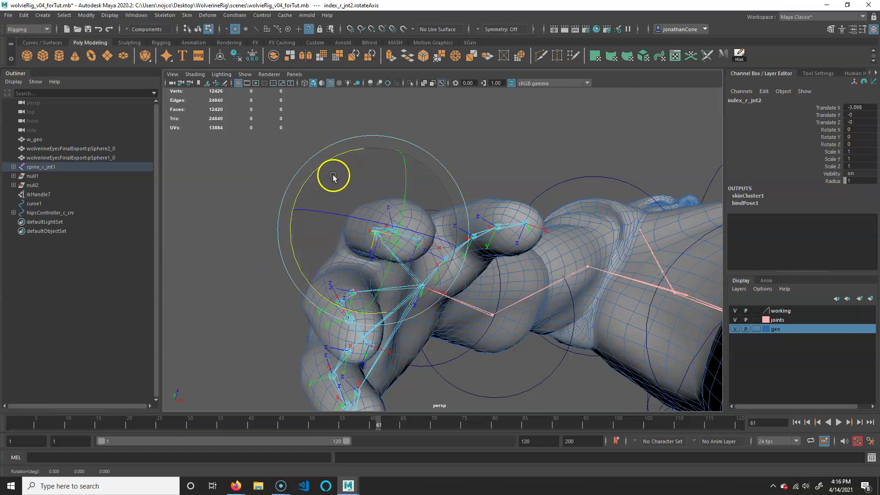
{"action": "left_click_drag", "start_coordinate": [333, 174], "coordinate": [316, 169]}
{"action": "left_click", "coordinate": [430, 140]}
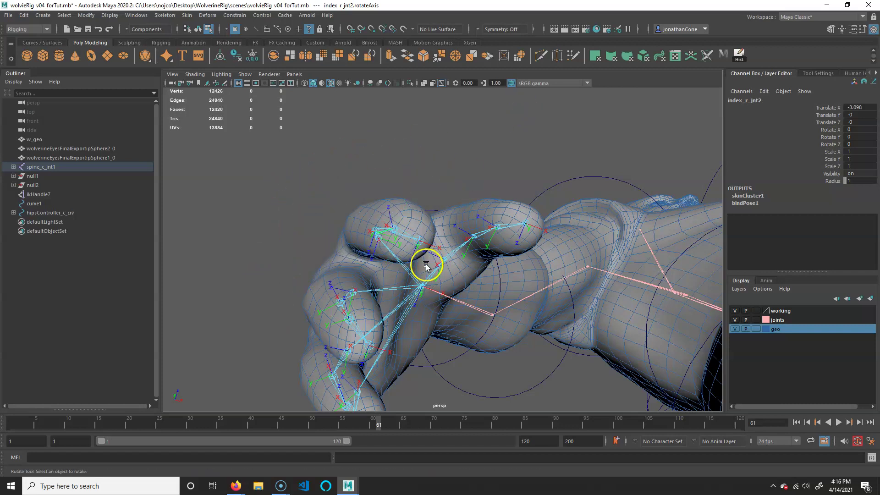
- Rotate the local rotation axis of the right index finger's third joint in line with the finger's other joints
{"action": "left_click_drag", "start_coordinate": [426, 264], "coordinate": [443, 219], "text": "alt"}
{"action": "left_click", "coordinate": [432, 222]}
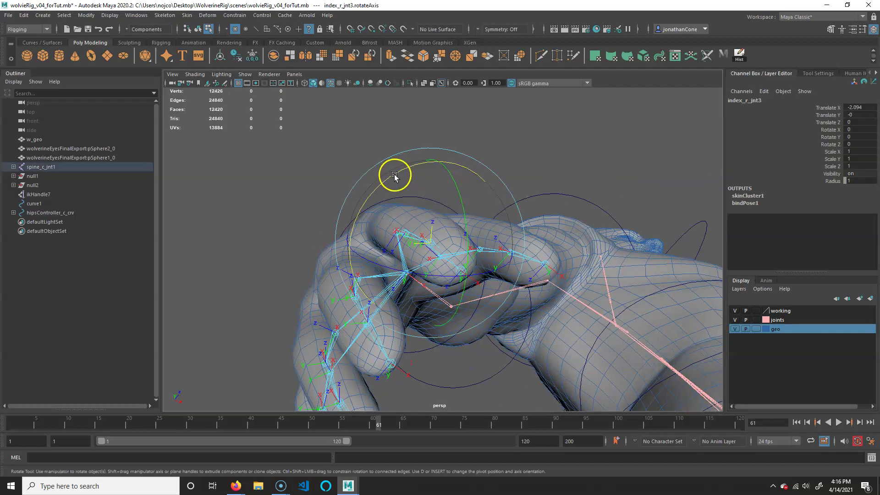
{"action": "left_click_drag", "start_coordinate": [394, 176], "coordinate": [446, 379]}
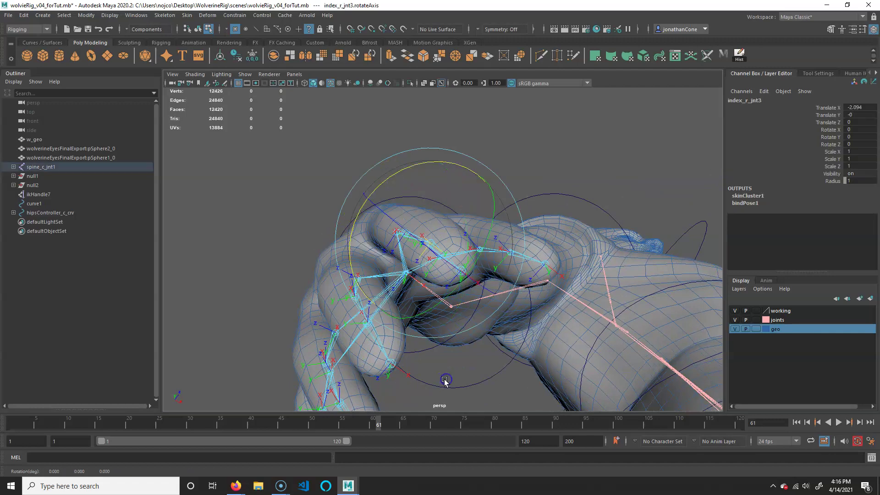
{"action": "left_click_drag", "start_coordinate": [439, 324], "coordinate": [531, 238], "text": "alt"}
- Rotate the local rotation axis of the right middle finger's base joint so Z runs across the finger, and deselect it
{"action": "left_click", "coordinate": [409, 173]}
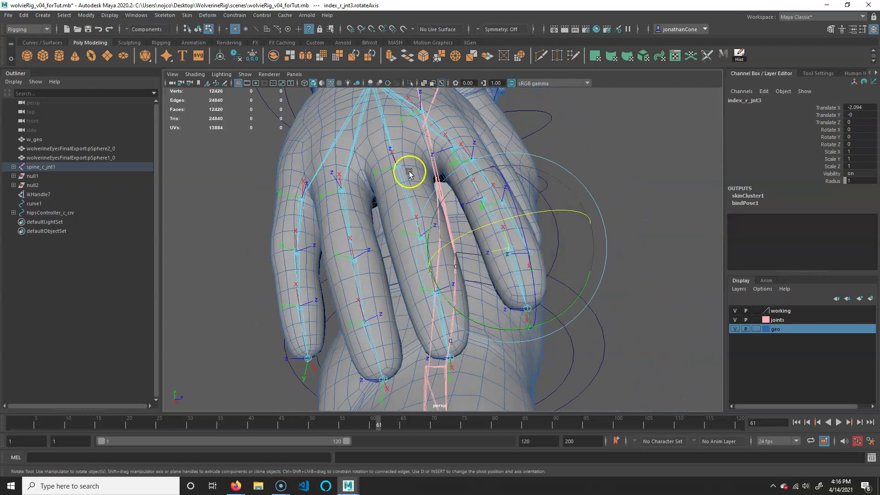
{"action": "left_click", "coordinate": [349, 112]}
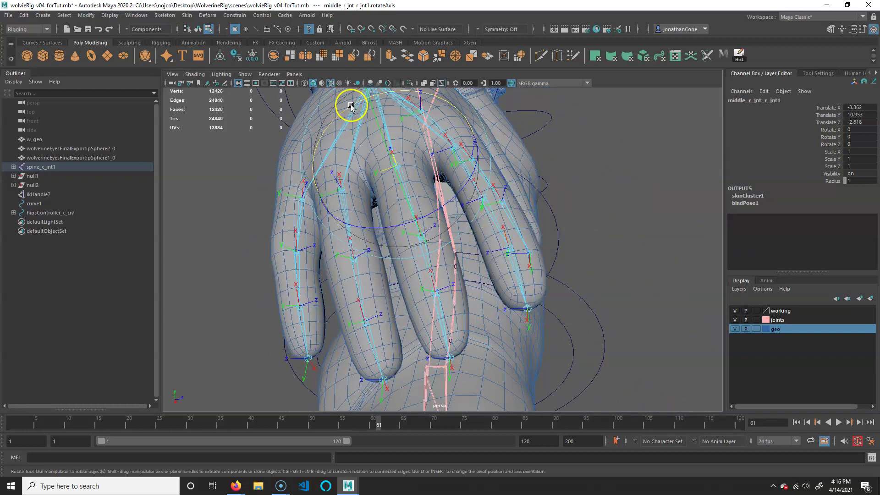
{"action": "left_click_drag", "start_coordinate": [307, 280], "coordinate": [308, 279]}
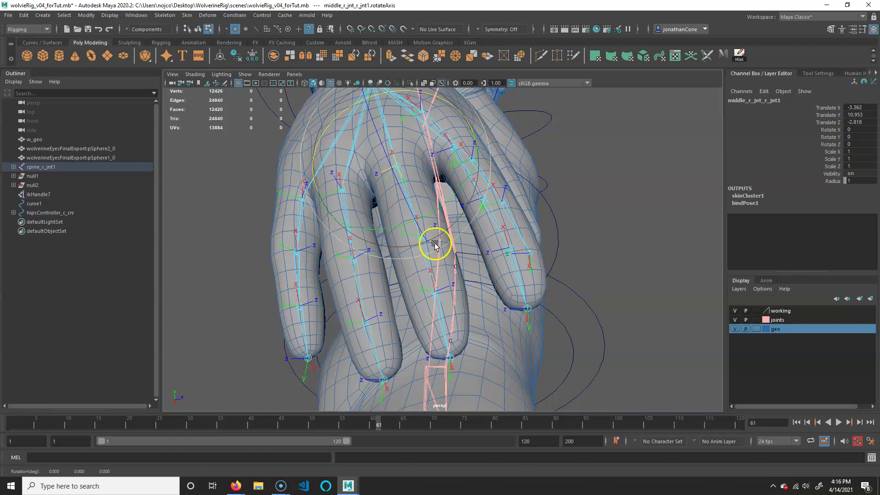
{"action": "left_click", "coordinate": [662, 188]}
- Shrink the rotate manipulator and turn the right middle finger's second joint axis so it follows the base joint
{"action": "left_click", "coordinate": [436, 223]}
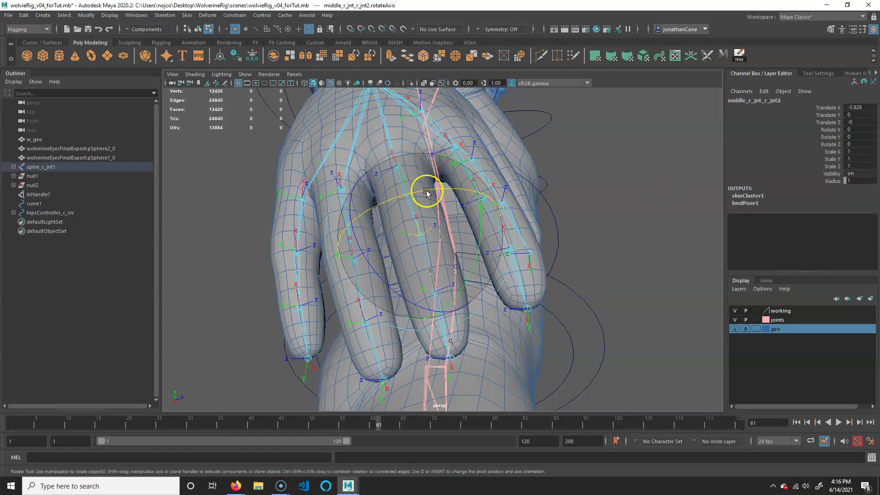
{"action": "key", "text": "equal"}
{"action": "key", "text": "equal"}
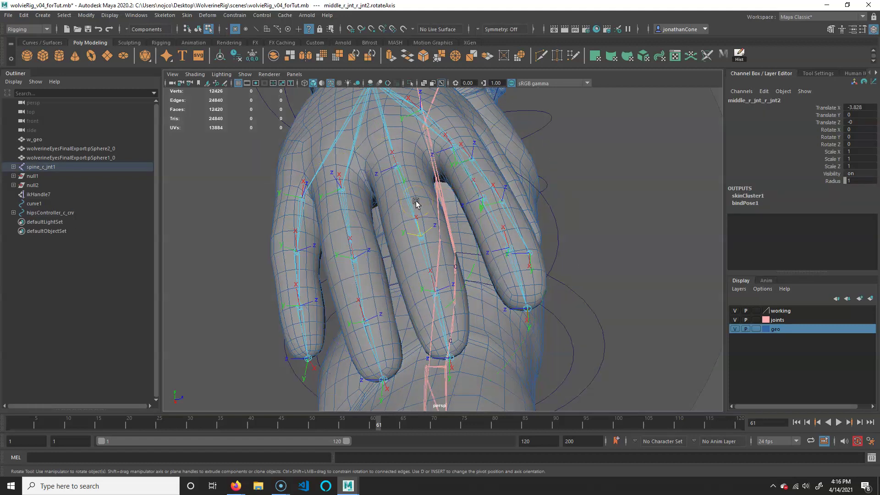
{"action": "key", "text": "minus"}
{"action": "key", "text": "minus"}
{"action": "key", "text": "minus"}
{"action": "left_click_drag", "start_coordinate": [428, 213], "coordinate": [370, 224]}
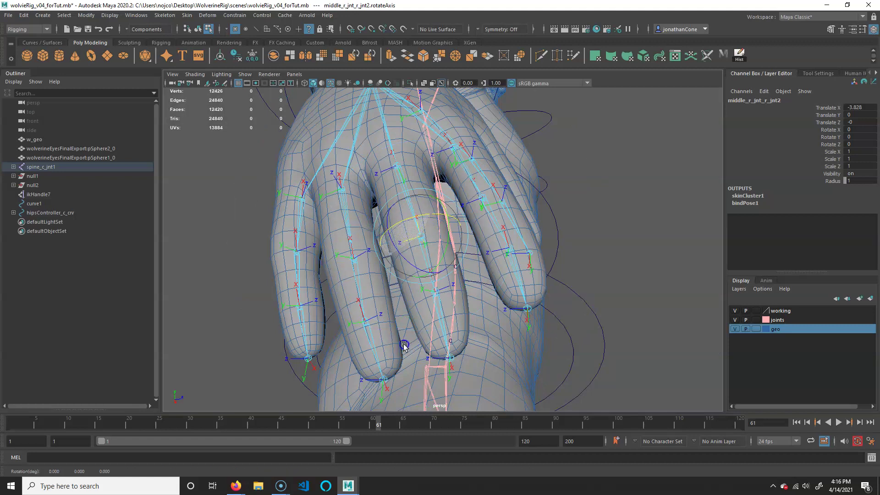
- Rotate the local rotation axis of the right middle finger's third joint to follow the joint above it
{"action": "left_click", "coordinate": [447, 288]}
{"action": "left_click", "coordinate": [442, 278]}
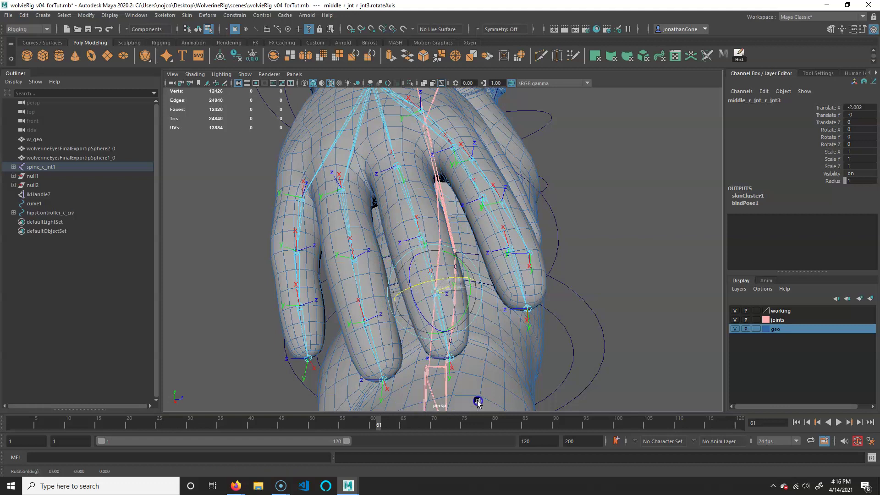
{"action": "left_click_drag", "start_coordinate": [450, 281], "coordinate": [466, 277]}
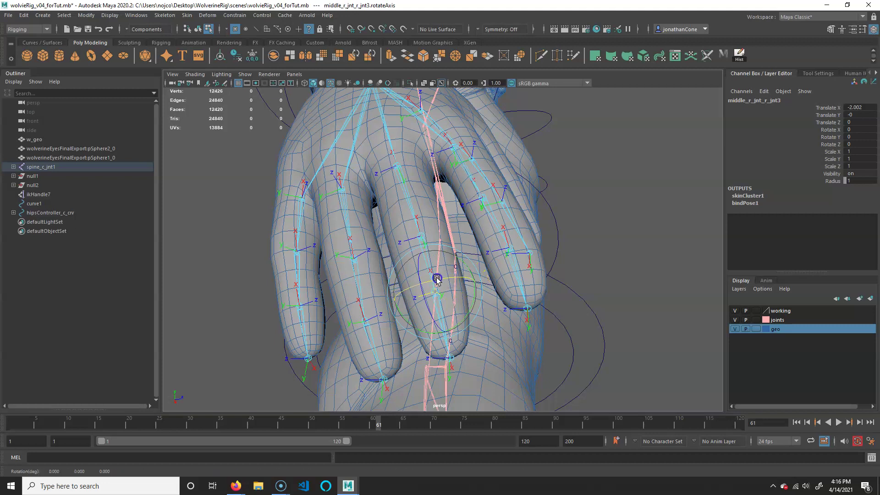
- Rotate the local rotation axis of the right ring finger's base joint so Z points the same way as on the middle finger
{"action": "left_click_drag", "start_coordinate": [442, 279], "coordinate": [376, 174], "text": "alt"}
{"action": "left_click", "coordinate": [382, 178]}
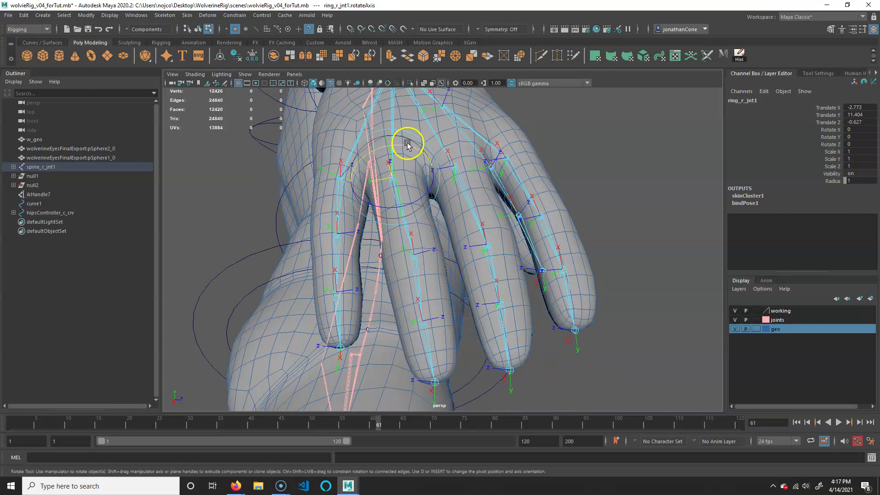
{"action": "left_click_drag", "start_coordinate": [409, 145], "coordinate": [321, 210]}
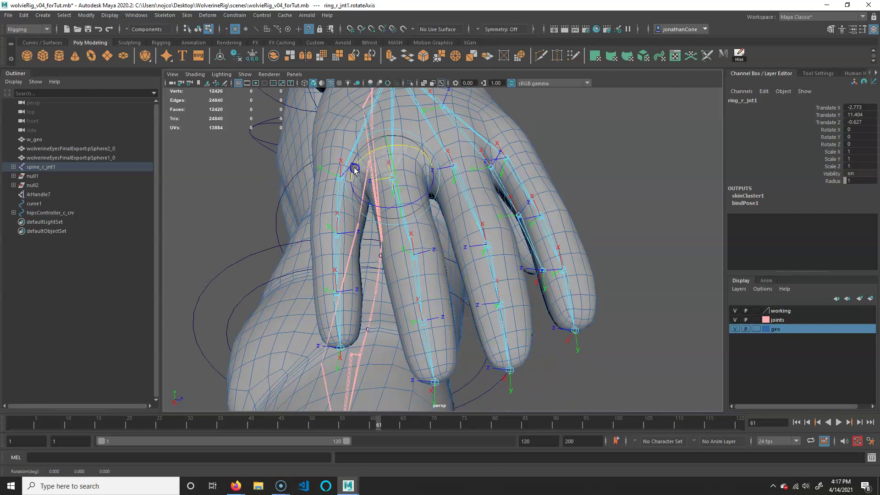
- Rotate the local rotation axes of the right ring finger's second and third joints to follow its base joint
{"action": "left_click", "coordinate": [430, 247]}
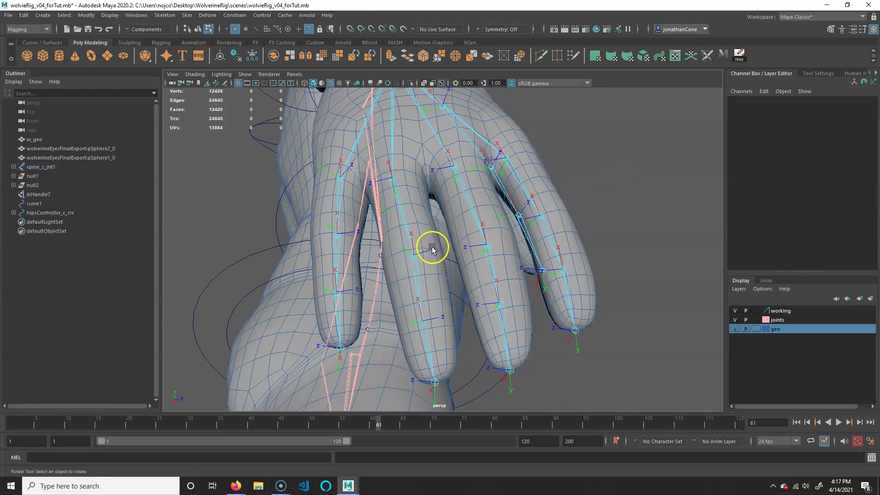
{"action": "left_click_drag", "start_coordinate": [438, 235], "coordinate": [316, 260]}
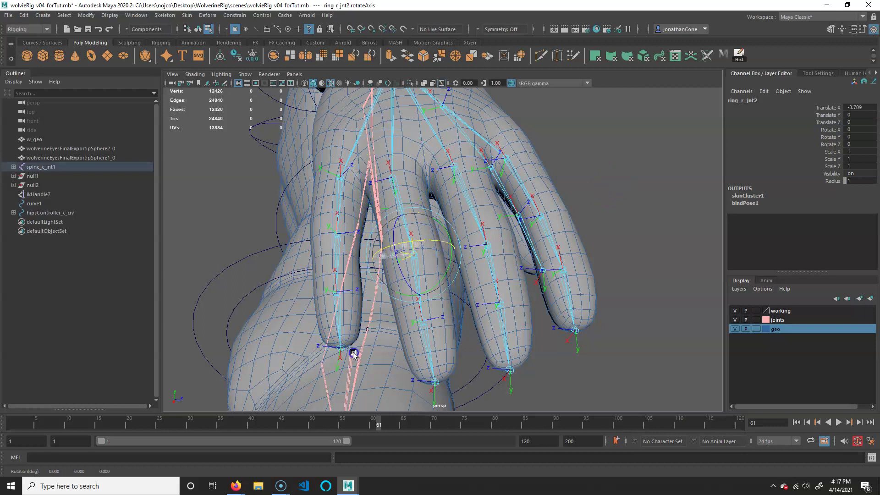
{"action": "mouse_move", "coordinate": [403, 358]}
{"action": "left_mouse_down"}
{"action": "mouse_move", "coordinate": [429, 361]}
{"action": "mouse_move", "coordinate": [415, 358]}
{"action": "left_mouse_up"}
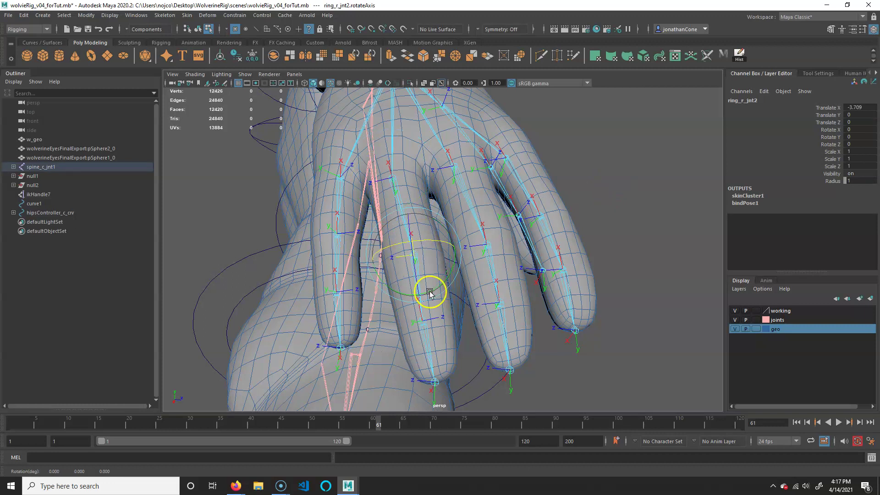
{"action": "left_click", "coordinate": [443, 316]}
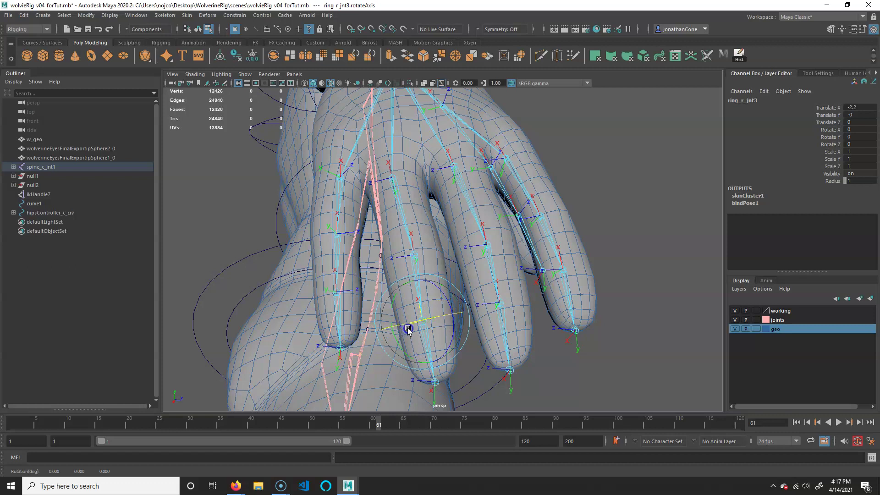
- Rotate the local rotation axis of the right pinky's base joint so Z runs across the finger like on the ring finger
{"action": "left_click_drag", "start_coordinate": [426, 328], "coordinate": [412, 237], "text": "alt"}
{"action": "middle_click_drag", "start_coordinate": [411, 237], "coordinate": [429, 271], "text": "alt"}
{"action": "left_click", "coordinate": [401, 209]}
{"action": "left_click_drag", "start_coordinate": [407, 191], "coordinate": [338, 185]}
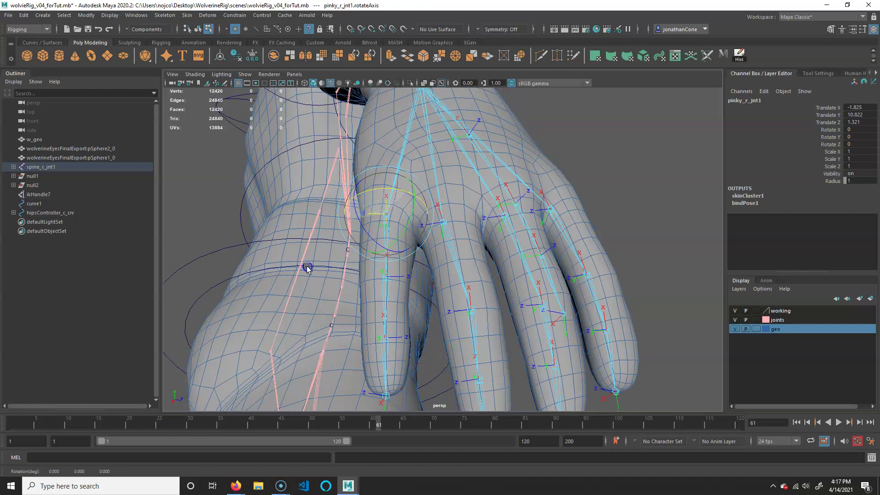
{"action": "left_click_drag", "start_coordinate": [307, 266], "coordinate": [326, 289]}
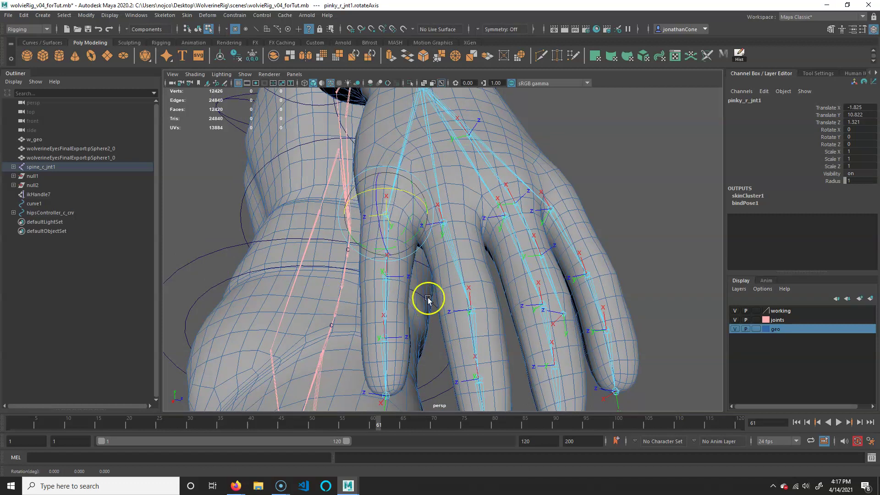
- Turn the local rotation axis of the right pinky's second joint to match the pinky's base joint
{"action": "left_click_drag", "start_coordinate": [427, 299], "coordinate": [429, 256], "text": "alt"}
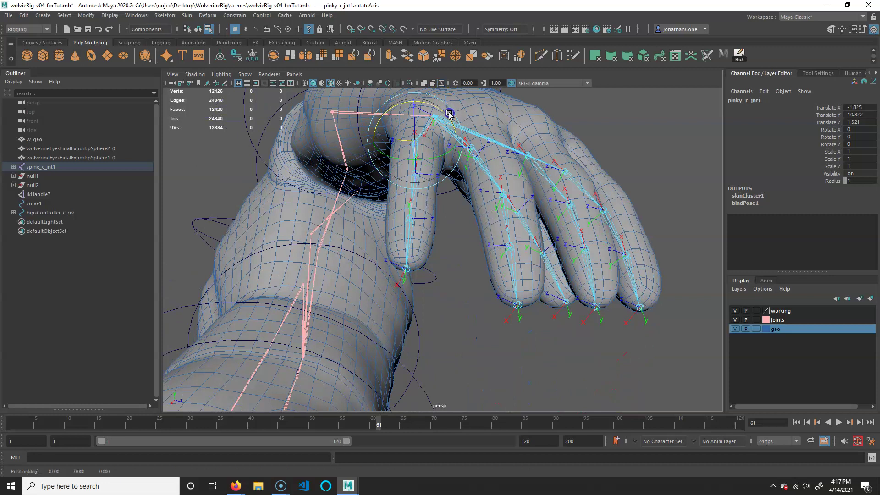
{"action": "left_click", "coordinate": [434, 182]}
{"action": "left_click", "coordinate": [436, 148]}
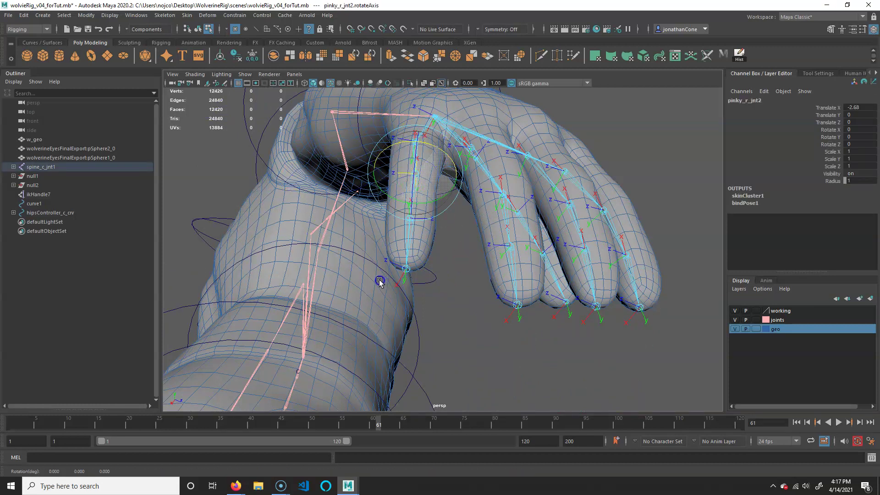
{"action": "left_click_drag", "start_coordinate": [379, 279], "coordinate": [378, 279]}
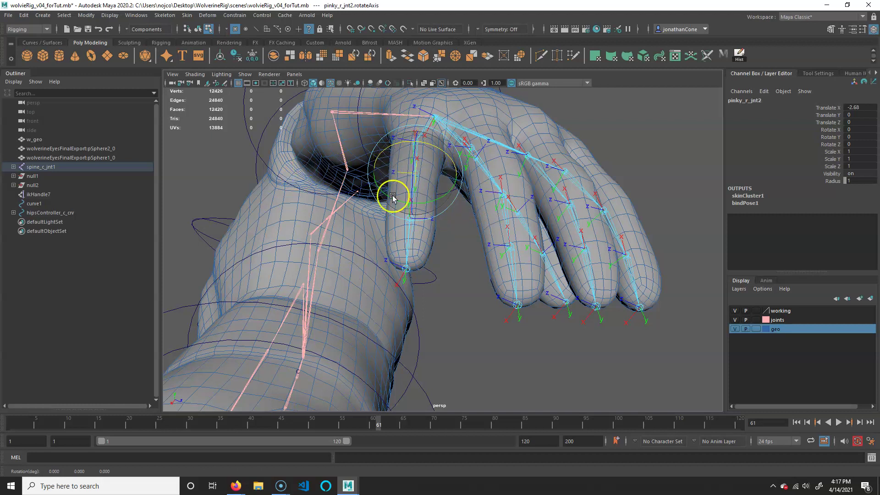
- Rotate the local rotation axis of the right pinky's third joint in line with the two joints above it
{"action": "left_click", "coordinate": [434, 222]}
{"action": "left_click", "coordinate": [432, 222]}
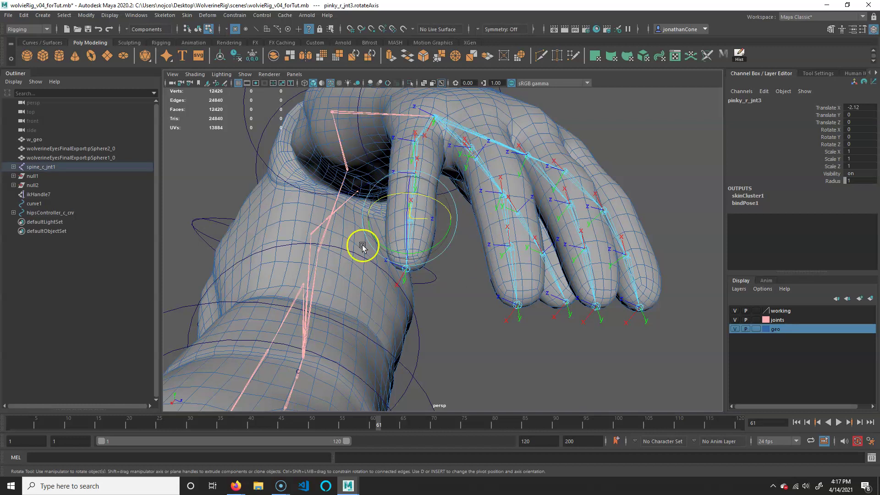
{"action": "left_click_drag", "start_coordinate": [437, 198], "coordinate": [407, 135]}
{"action": "left_click_drag", "start_coordinate": [406, 171], "coordinate": [383, 285]}
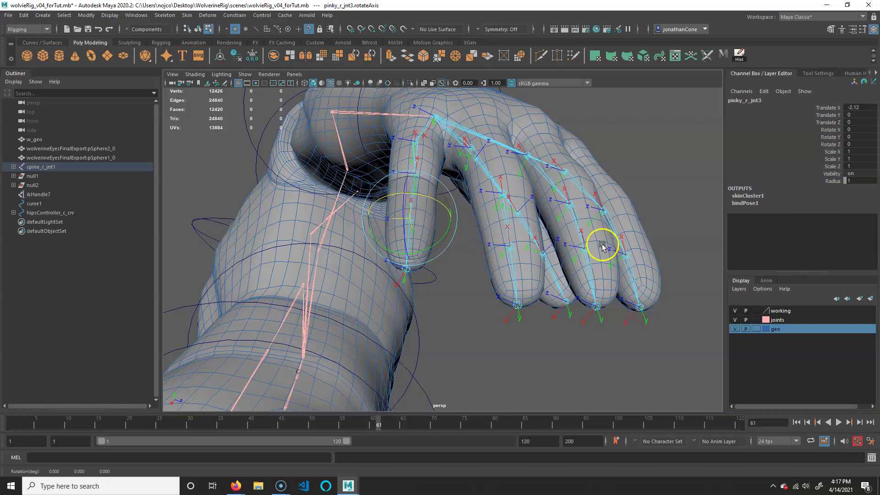
- Return from component to object selection mode and deselect everything, with the whole character in view
{"action": "left_click_drag", "start_coordinate": [457, 275], "coordinate": [476, 270], "text": "alt"}
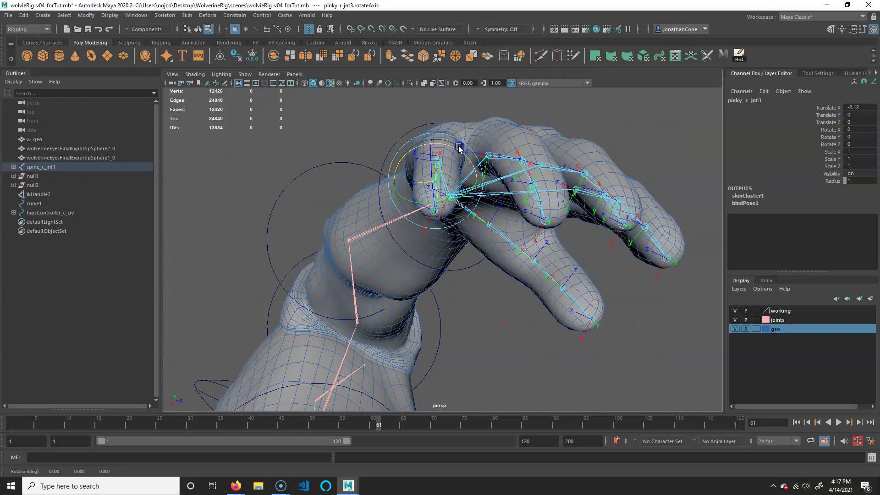
{"action": "left_click_drag", "start_coordinate": [460, 147], "coordinate": [559, 186], "text": "alt"}
{"action": "right_click_drag", "start_coordinate": [440, 296], "coordinate": [527, 288], "text": "alt"}
{"action": "left_click_drag", "start_coordinate": [527, 288], "coordinate": [509, 273], "text": "alt"}
{"action": "right_click_drag", "start_coordinate": [452, 328], "coordinate": [536, 317], "text": "alt"}
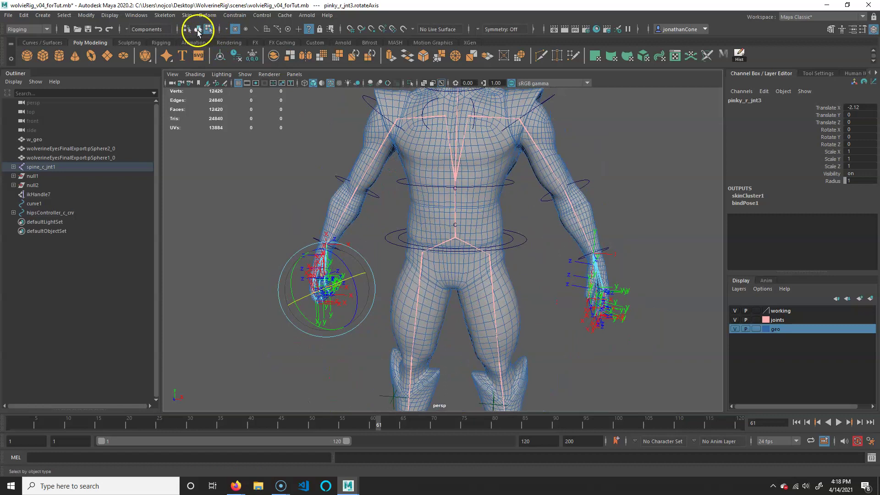
{"action": "left_click", "coordinate": [198, 28]}
{"action": "left_click", "coordinate": [294, 318]}
{"action": "left_click_drag", "start_coordinate": [295, 317], "coordinate": [492, 298], "text": "alt"}
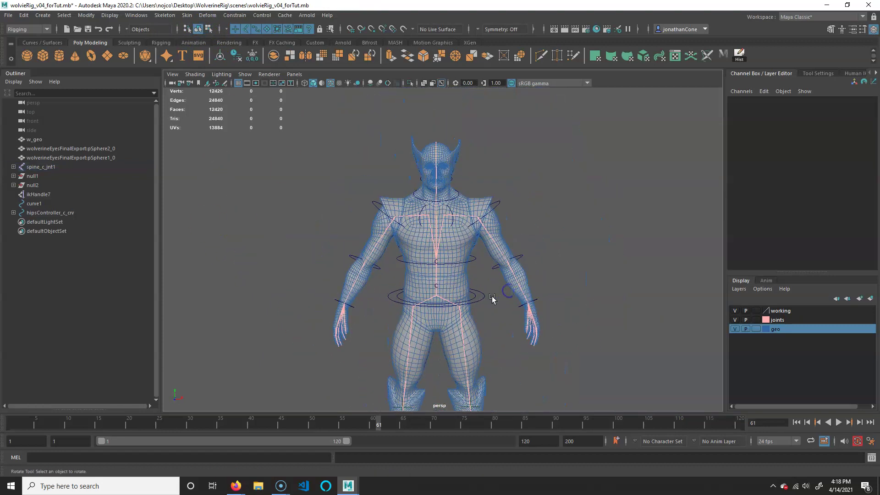